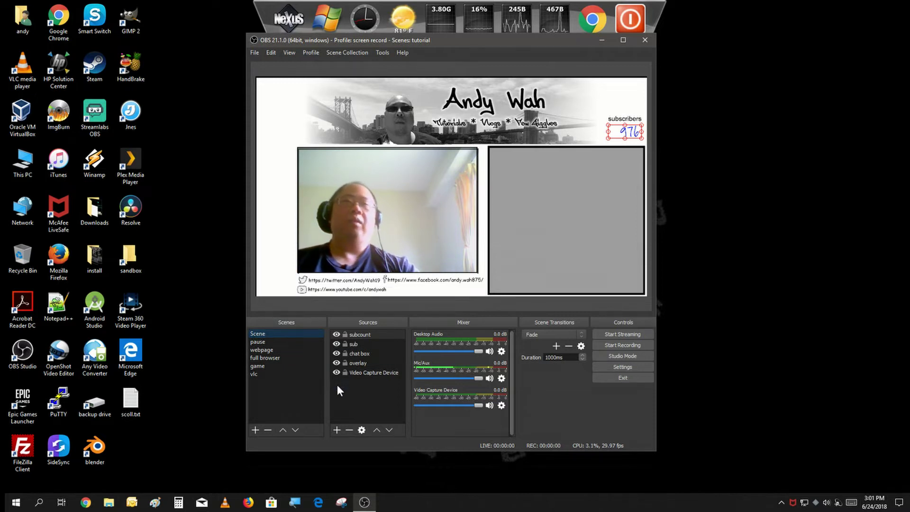
# Create scene 'scroll' and add the existing Video Capture Device webcam at the canvas's bottom-right
pyautogui.click(254, 428)
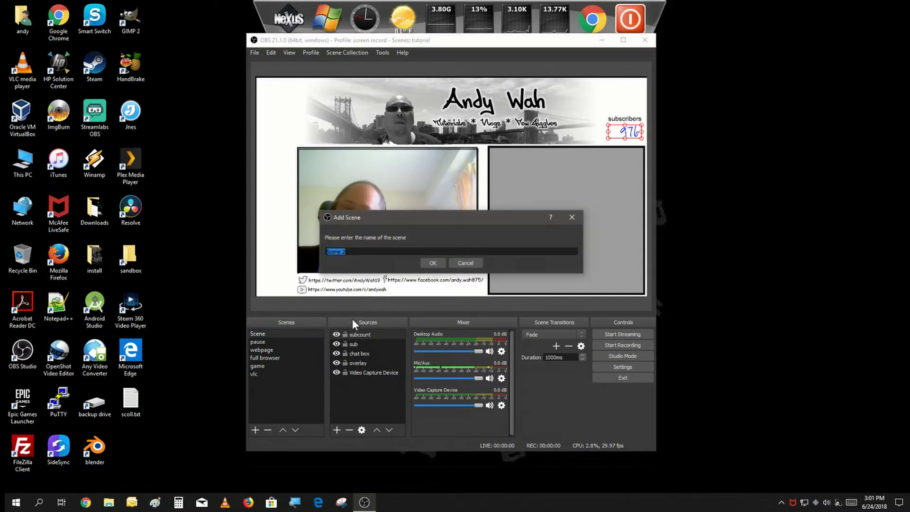
pyautogui.write('scr')
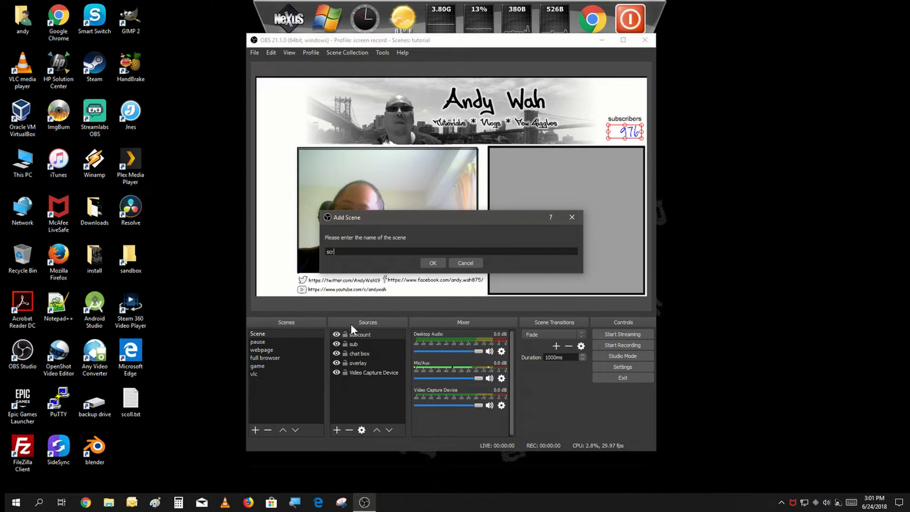
pyautogui.write('oll')
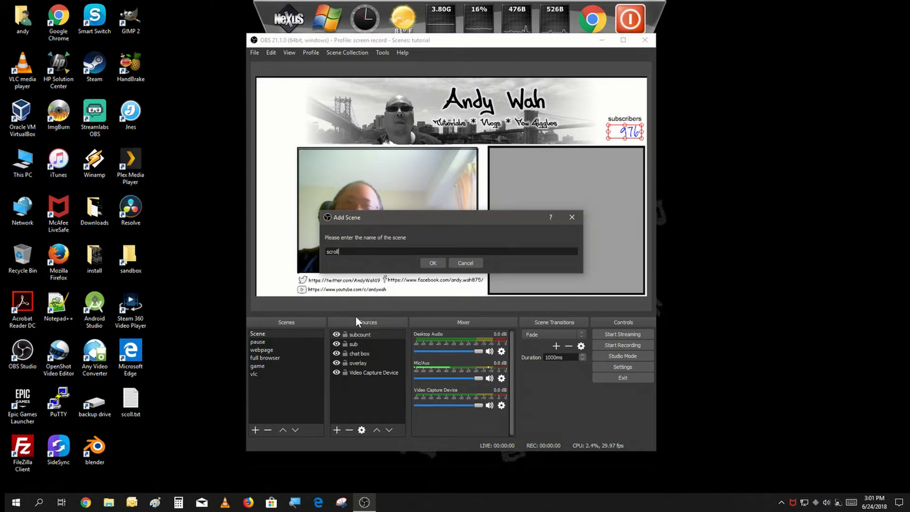
pyautogui.press('Return')
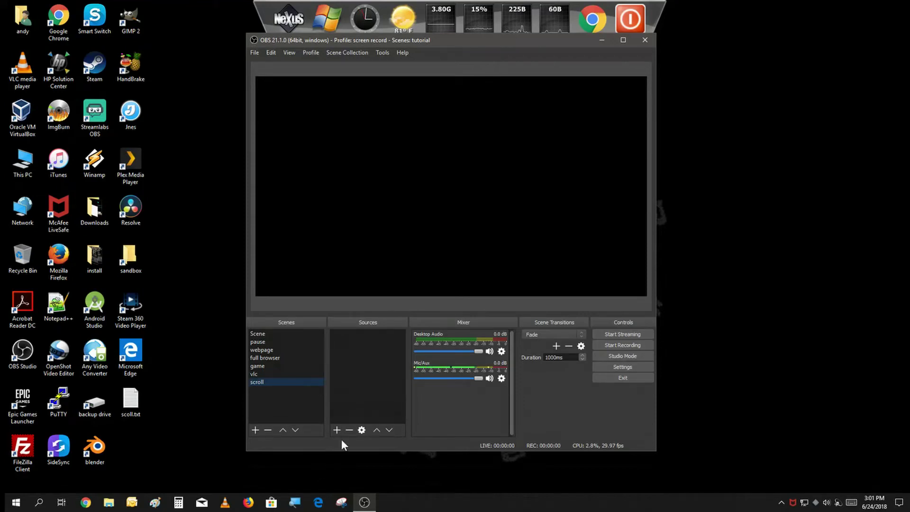
pyautogui.click(339, 430)
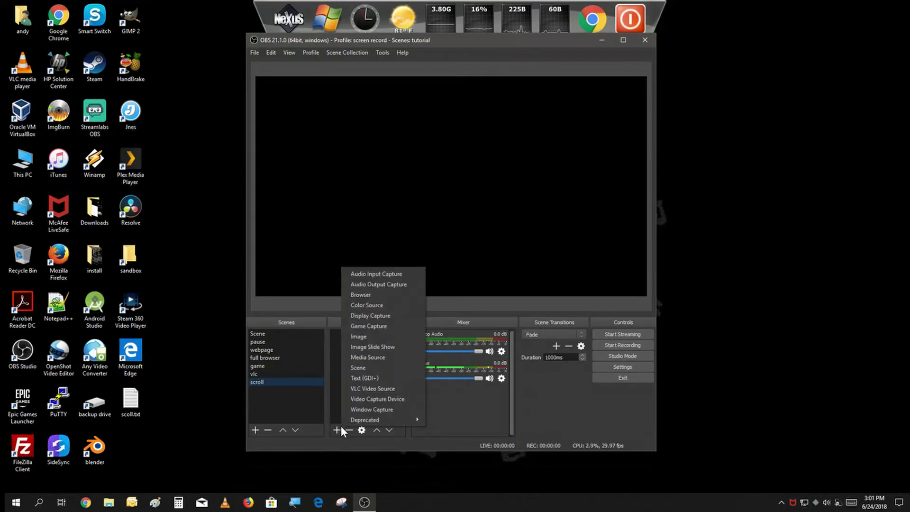
pyautogui.click(365, 400)
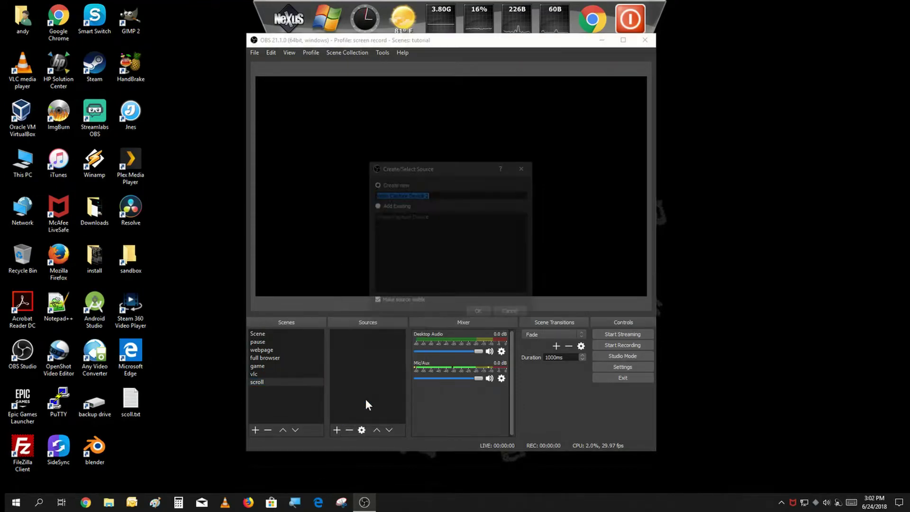
pyautogui.click(391, 203)
pyautogui.click(387, 216)
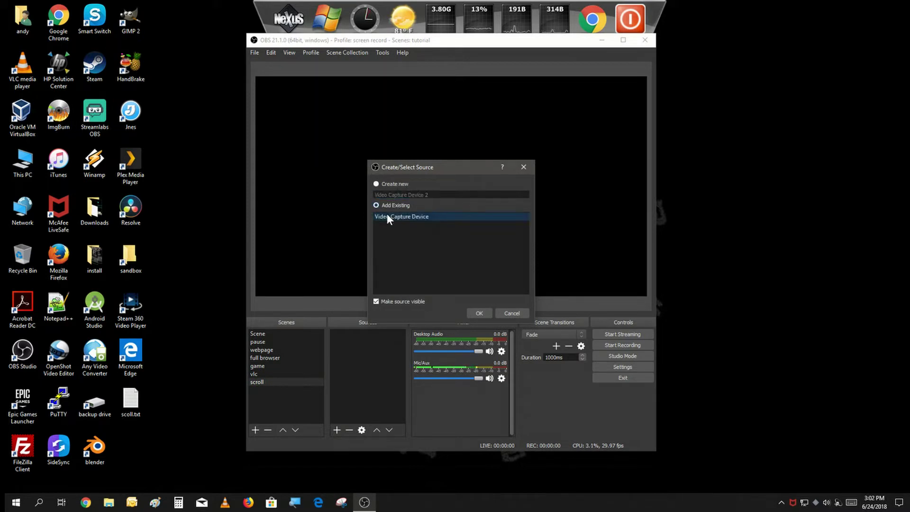
pyautogui.click(482, 316)
pyautogui.moveTo(356, 156)
pyautogui.mouseDown()
pyautogui.moveTo(612, 294)
pyautogui.moveTo(596, 272)
pyautogui.mouseUp()
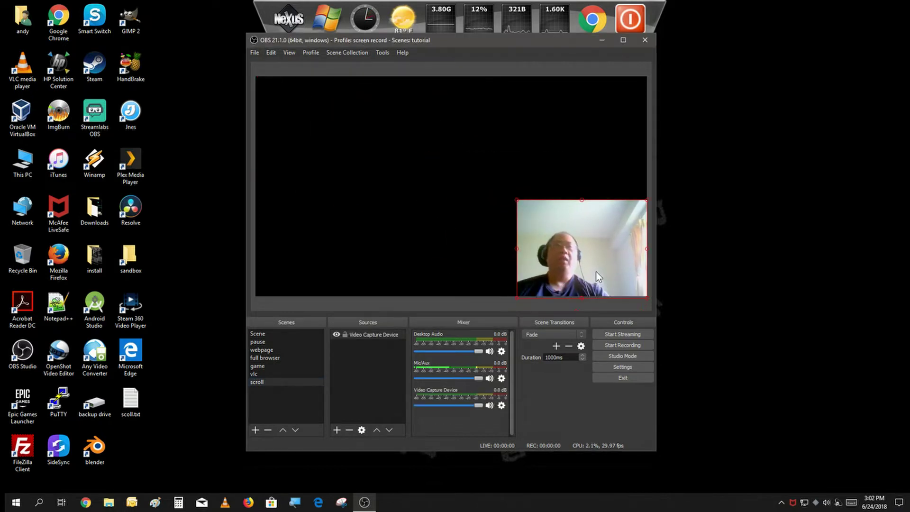
# Add a Text (GDI+) source named 'scroll text' to the scroll scene
pyautogui.click(338, 430)
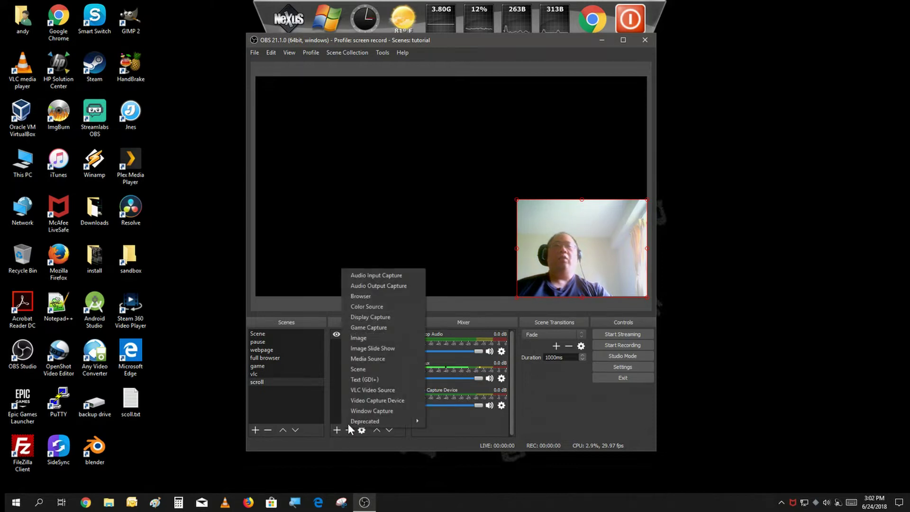
pyautogui.click(374, 382)
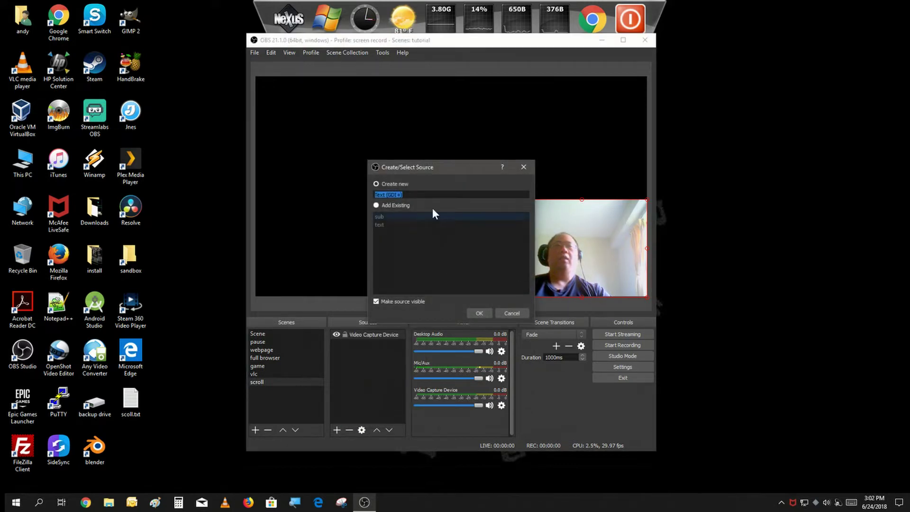
pyautogui.write('s')
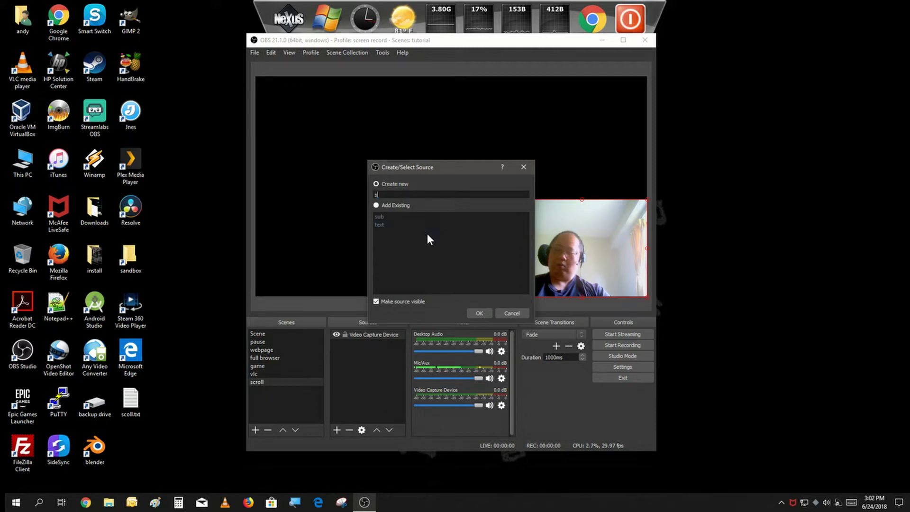
pyautogui.write('cro')
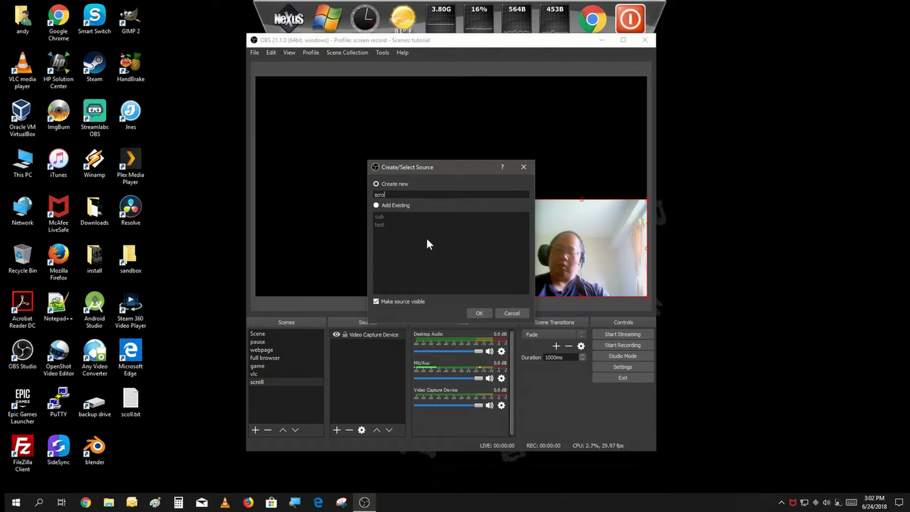
pyautogui.write('ll t')
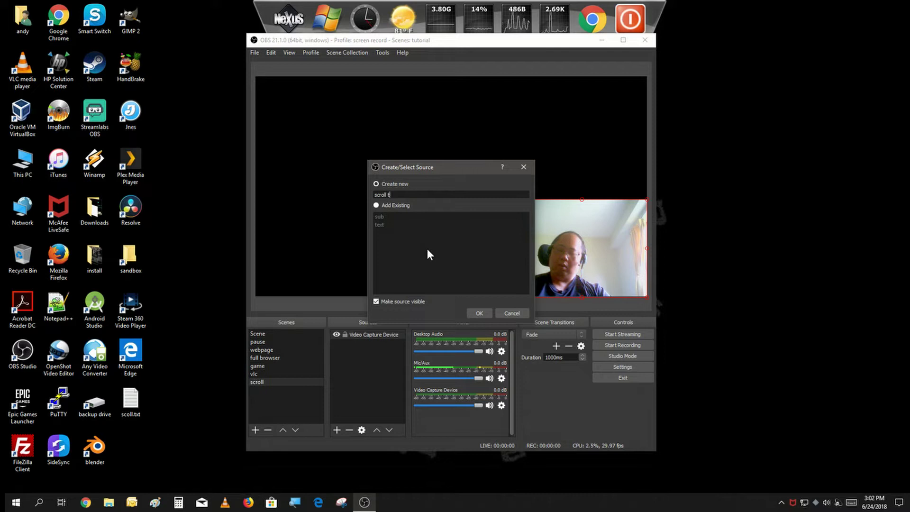
pyautogui.write('ext')
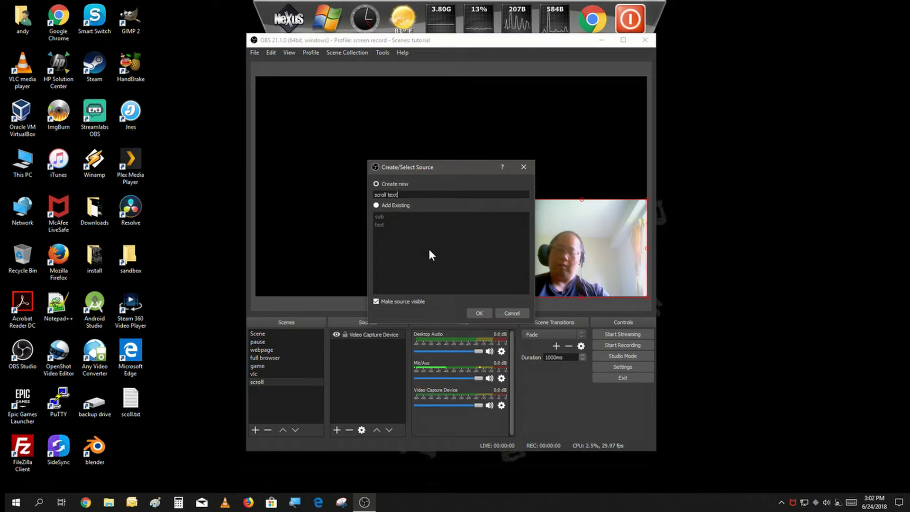
pyautogui.press('Return')
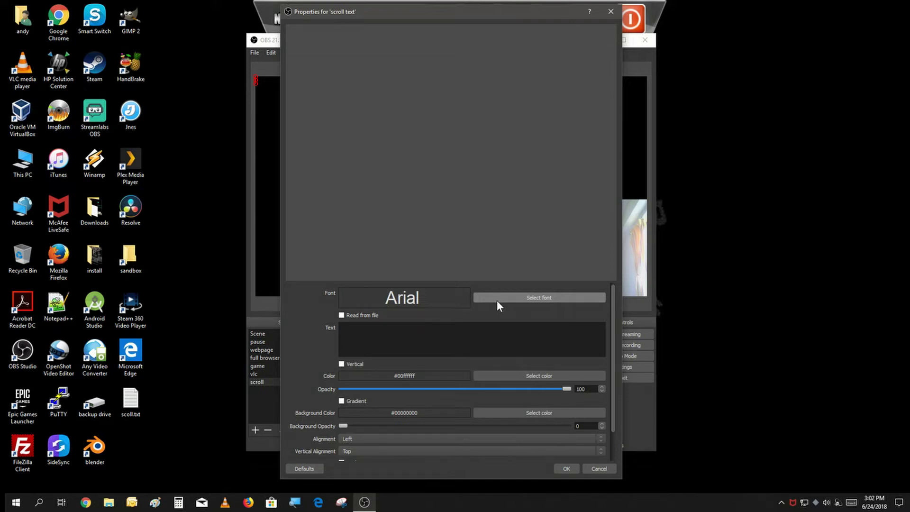
# Make the text read 'Subscribe' in LaksOner size 36, centre-aligned and blue, and apply it
pyautogui.click(499, 298)
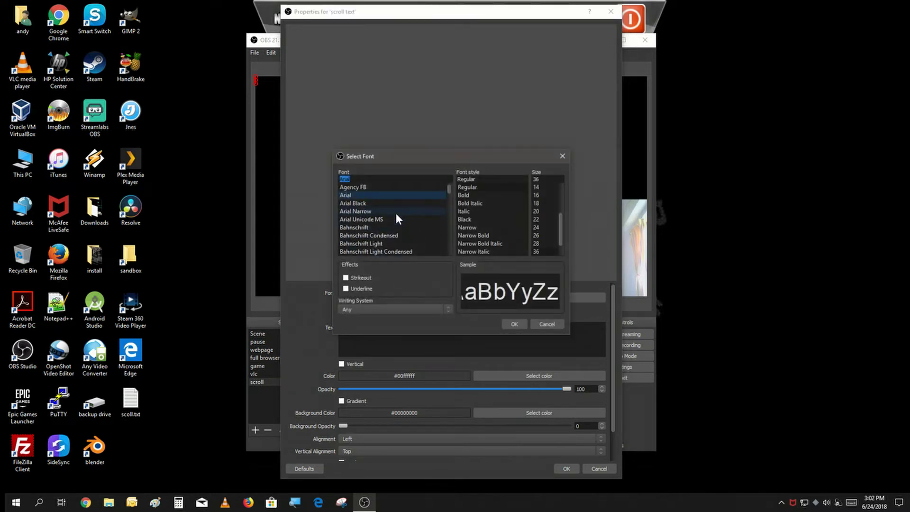
pyautogui.write('l')
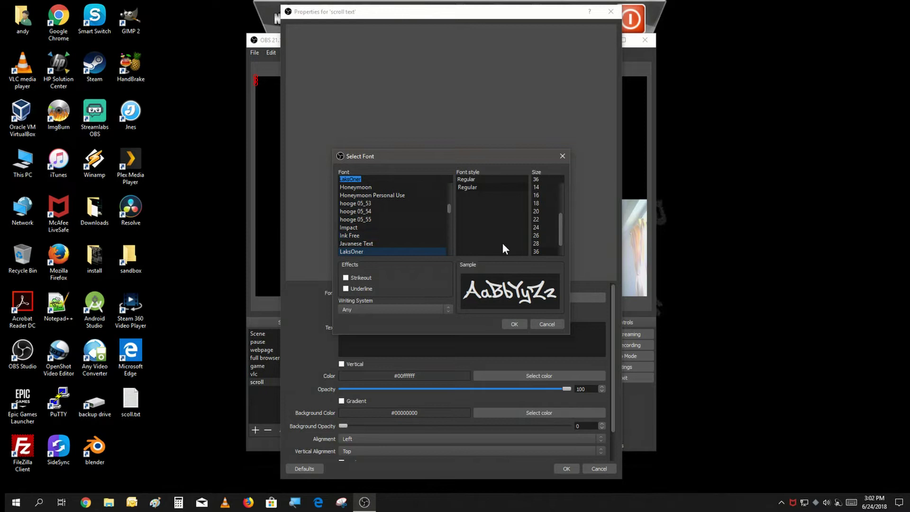
pyautogui.click(537, 252)
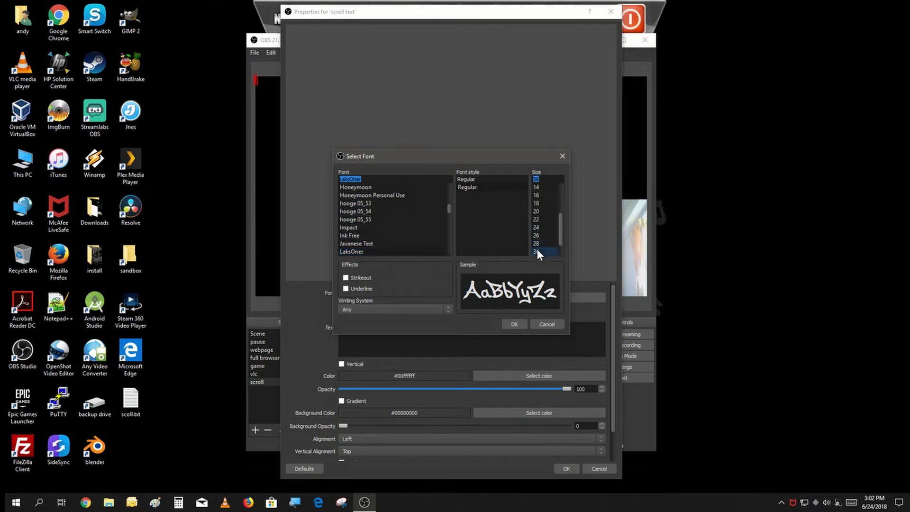
pyautogui.click(521, 325)
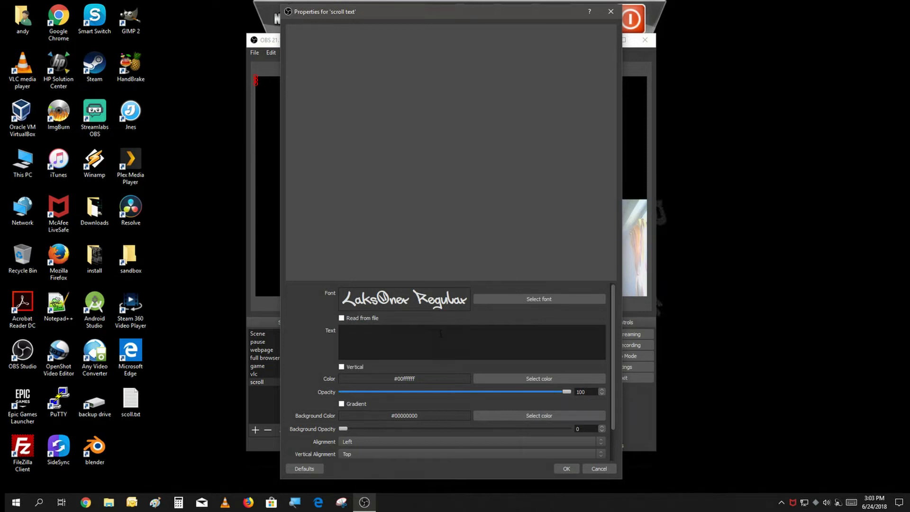
pyautogui.write('S')
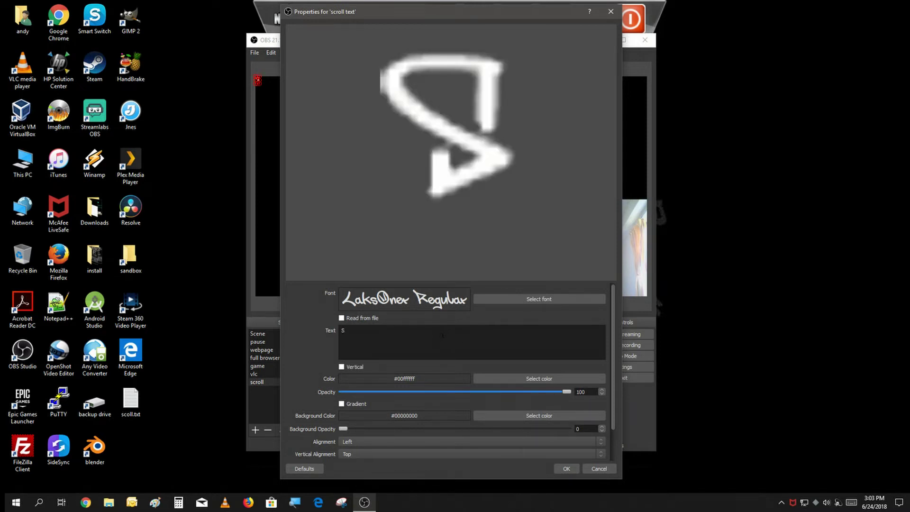
pyautogui.write('ubs')
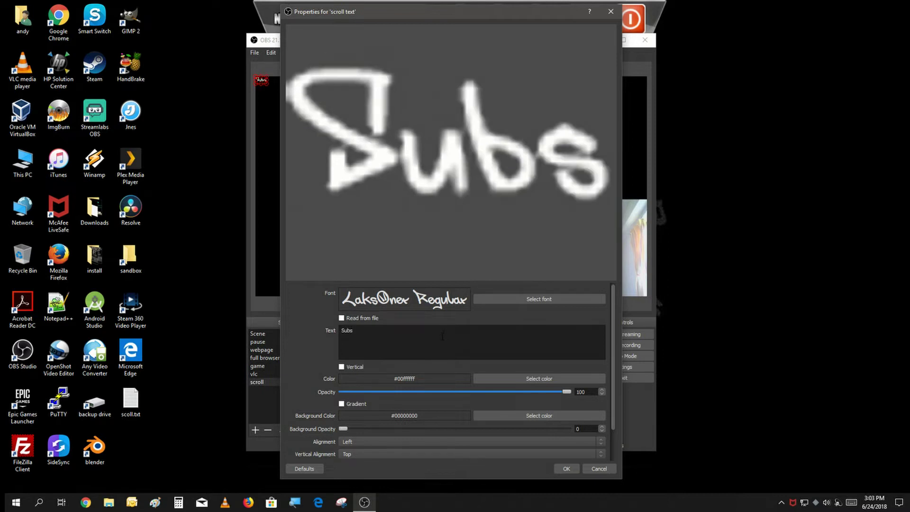
pyautogui.write('cri')
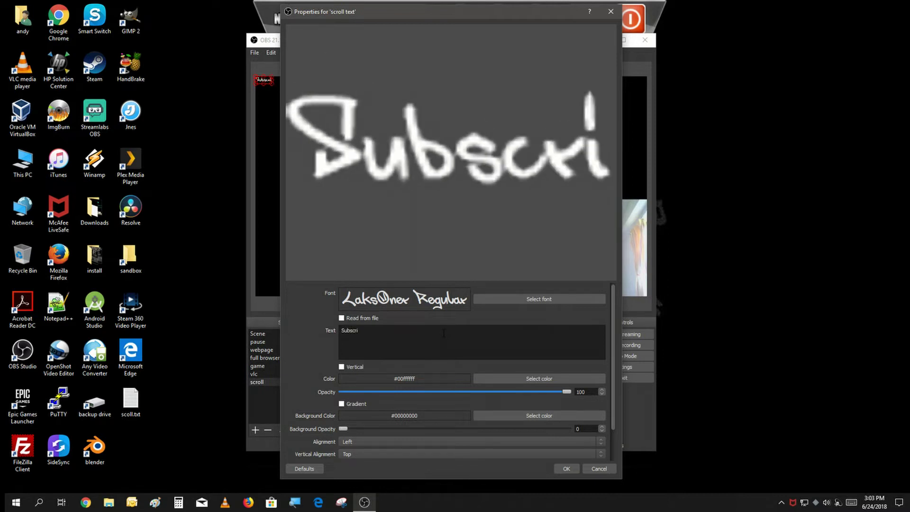
pyautogui.write('be')
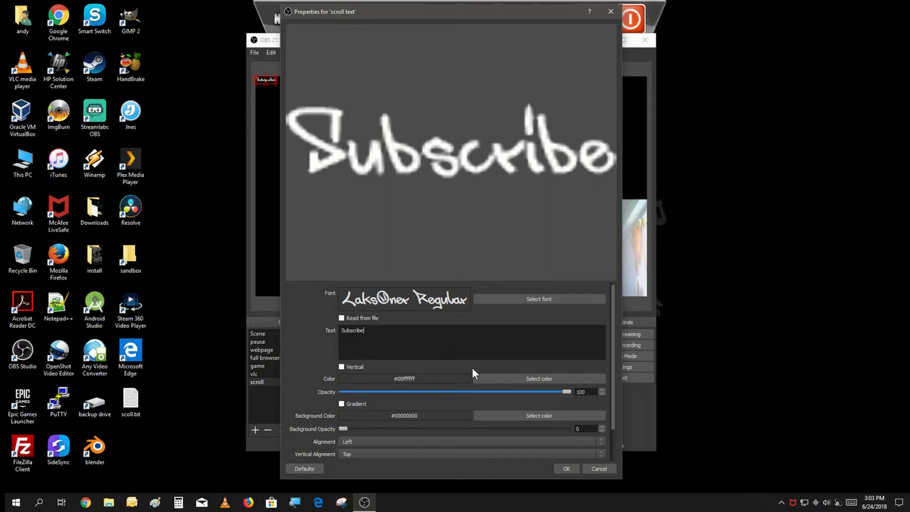
pyautogui.click(431, 442)
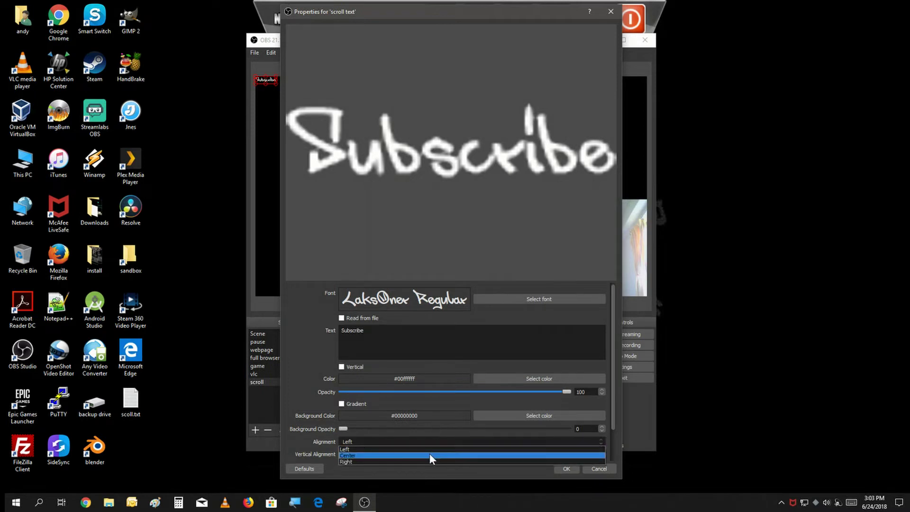
pyautogui.click(431, 456)
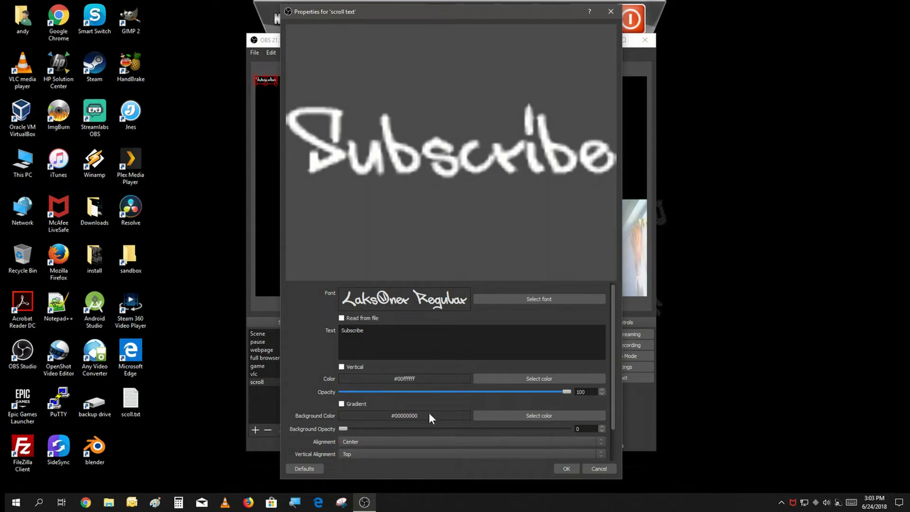
pyautogui.click(535, 376)
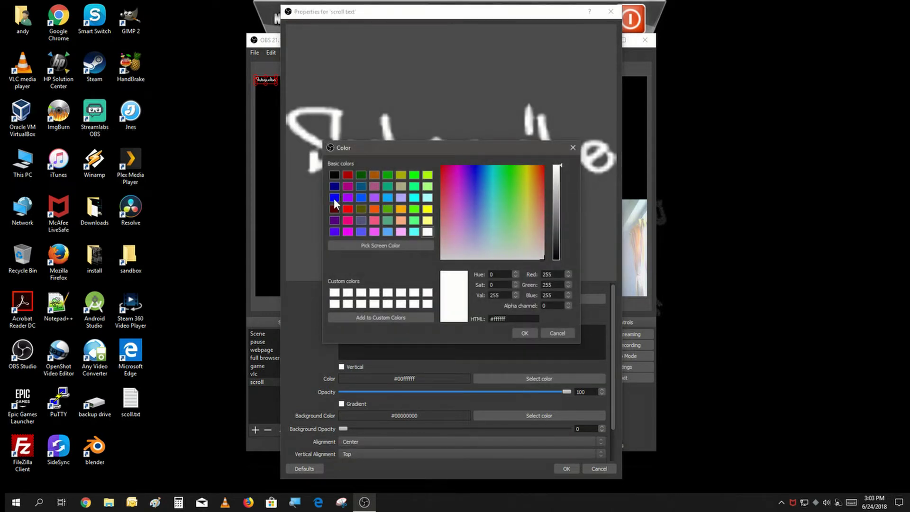
pyautogui.click(335, 198)
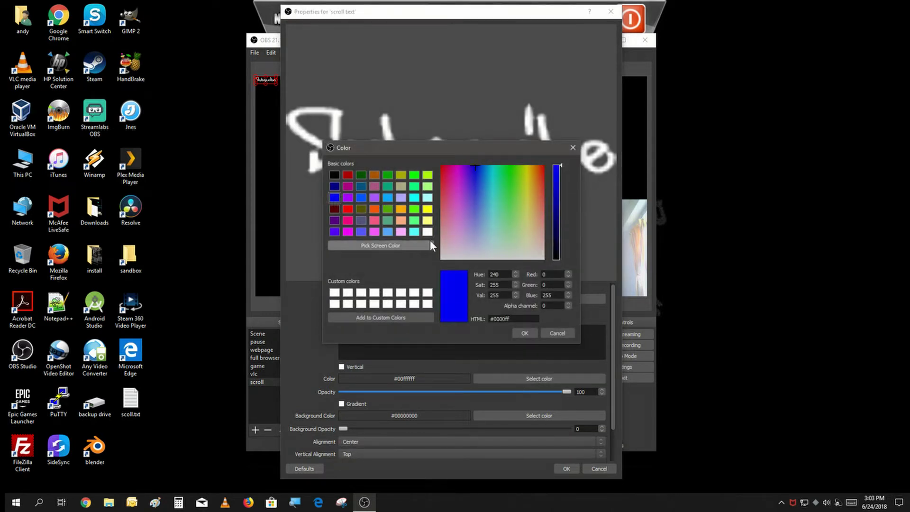
pyautogui.click(522, 332)
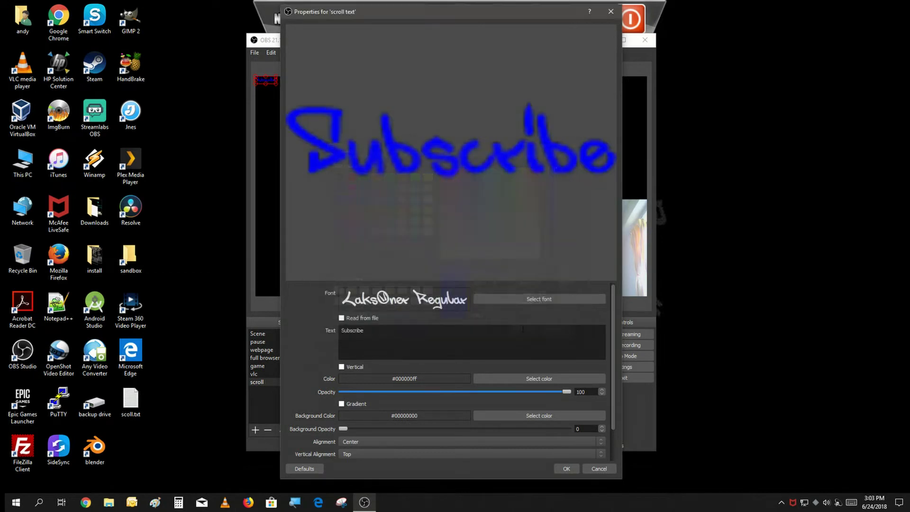
pyautogui.click(567, 471)
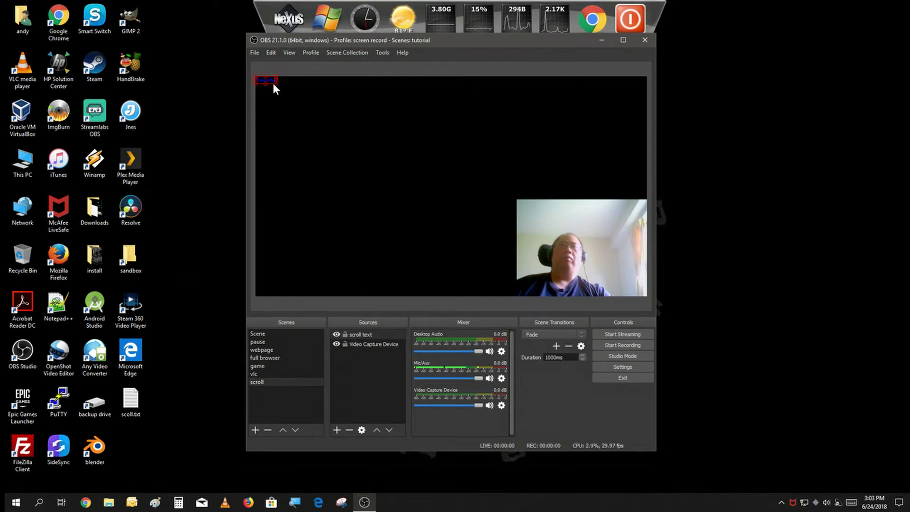
# Enlarge the Subscribe text and place it just above the webcam on the right
pyautogui.moveTo(277, 86)
pyautogui.mouseDown()
pyautogui.moveTo(305, 113)
pyautogui.moveTo(288, 171)
pyautogui.moveTo(413, 210)
pyautogui.moveTo(516, 179)
pyautogui.mouseUp()
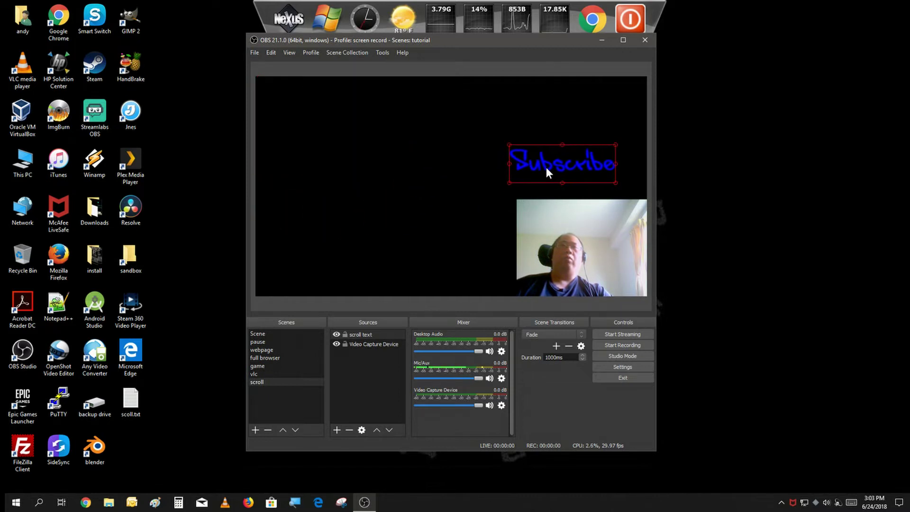
pyautogui.moveTo(546, 171); pyautogui.dragTo(590, 193)
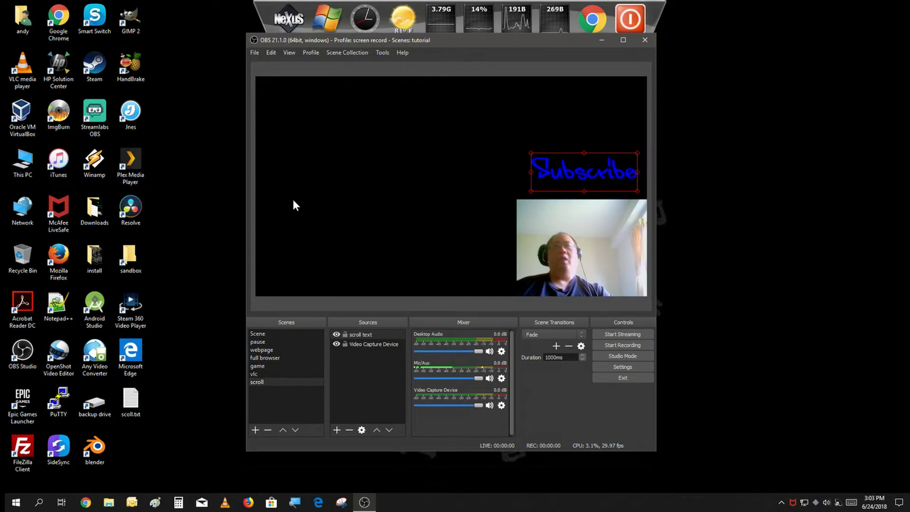
# Add a Scroll filter named 'Scroll' to the scroll text source via its Filters window
pyautogui.rightClick(375, 334)
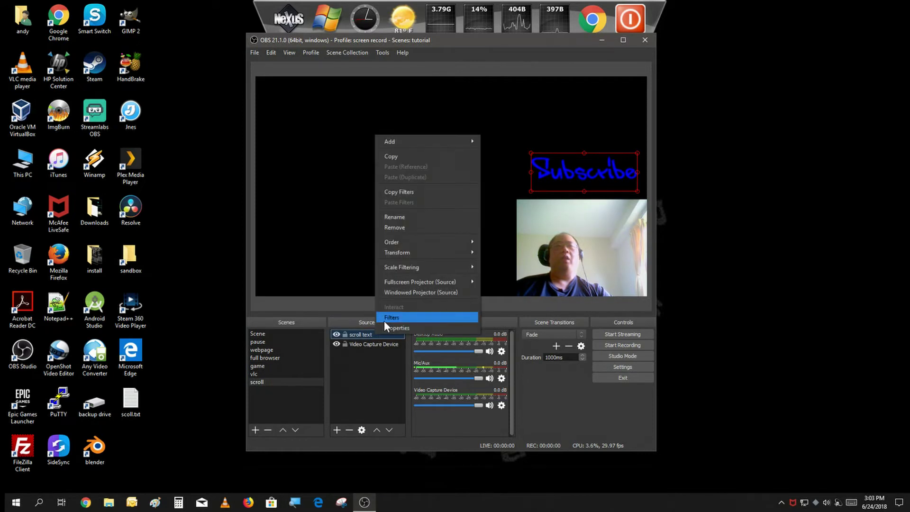
pyautogui.click(384, 321)
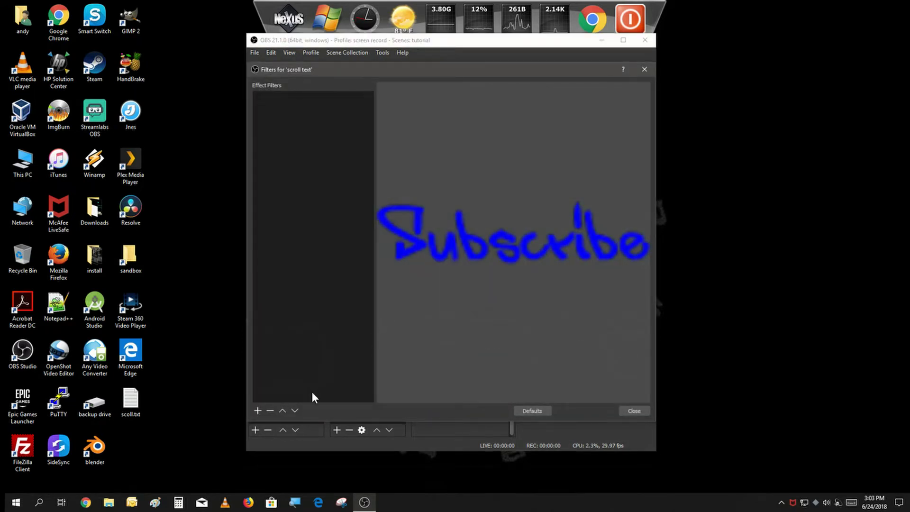
pyautogui.click(259, 411)
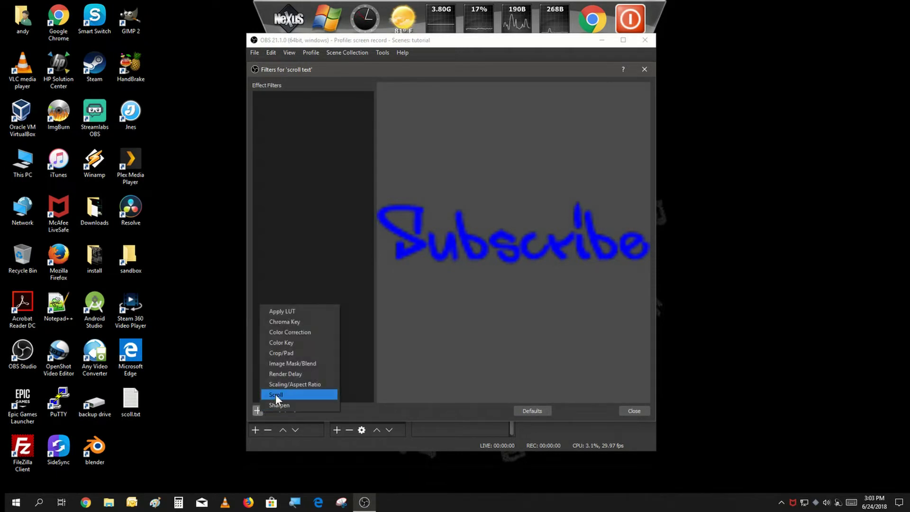
pyautogui.click(275, 394)
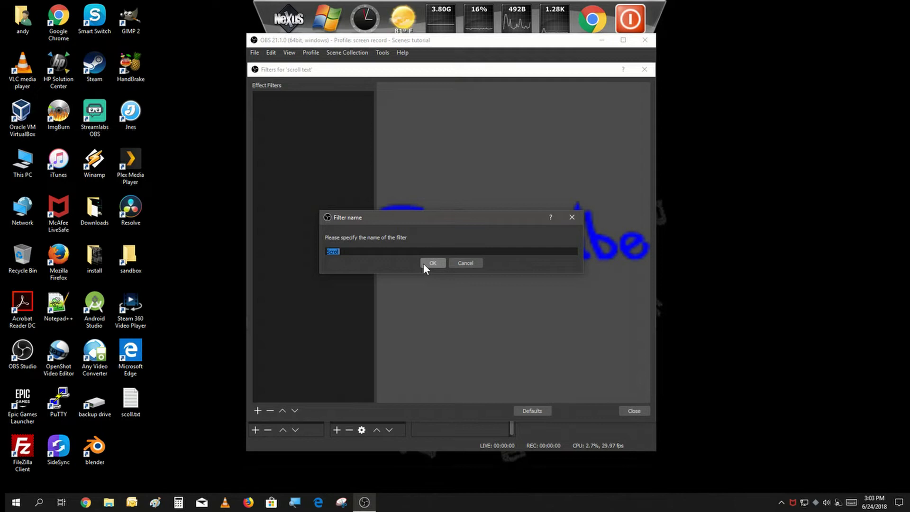
pyautogui.click(426, 263)
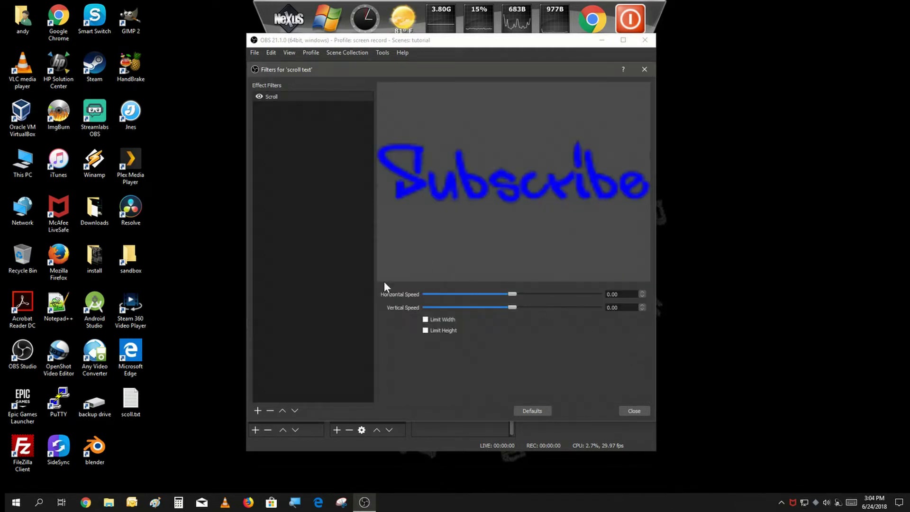
# Try the horizontal and vertical speed sliders in both directions, ending back at zero
pyautogui.click(529, 294)
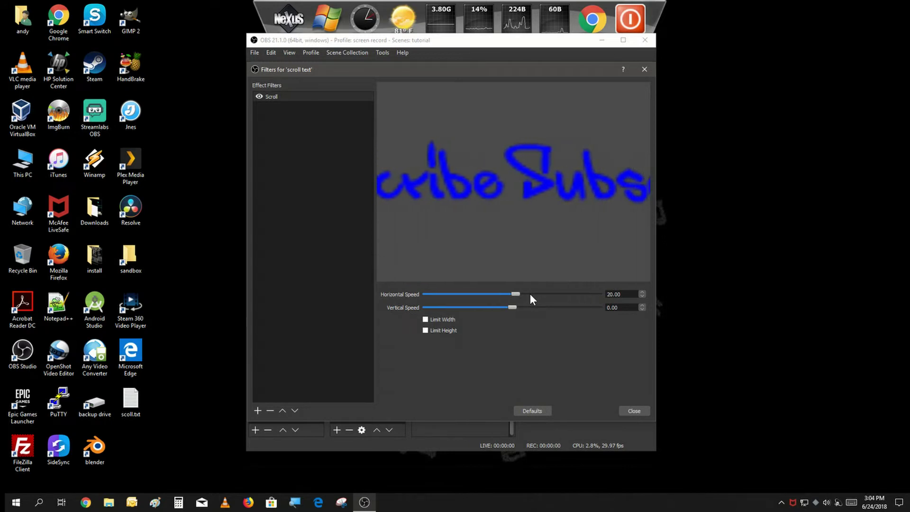
pyautogui.click(465, 294)
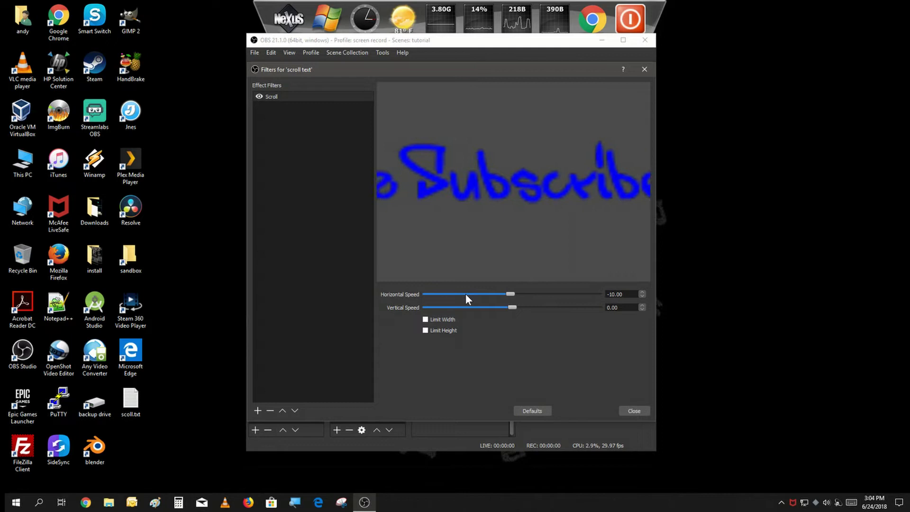
pyautogui.click(466, 294)
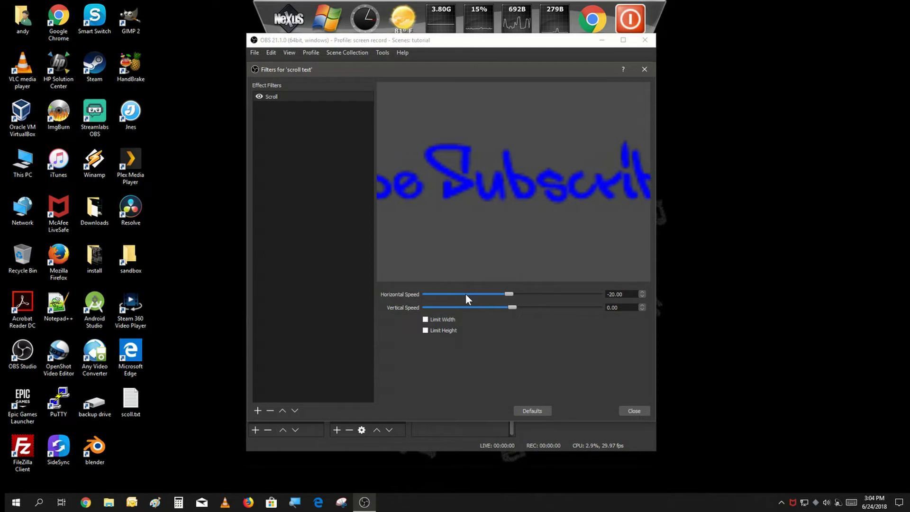
pyautogui.doubleClick(530, 294)
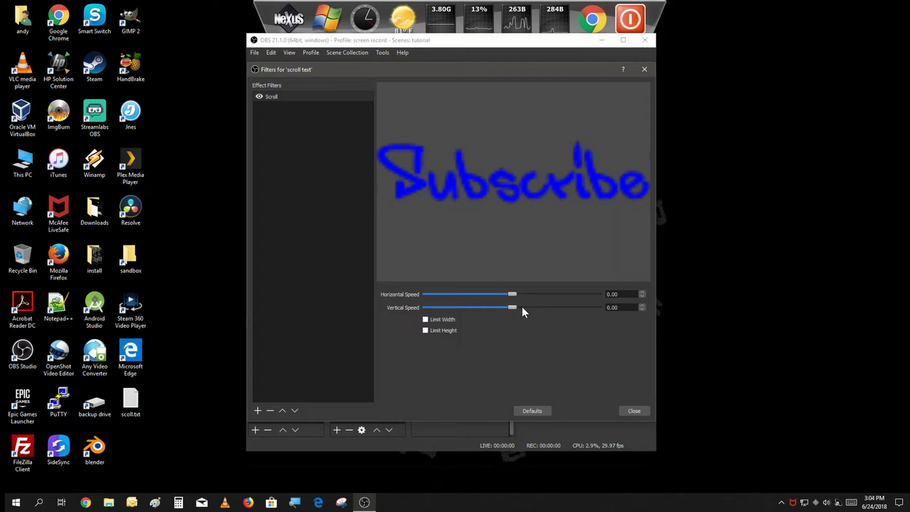
pyautogui.click(522, 307)
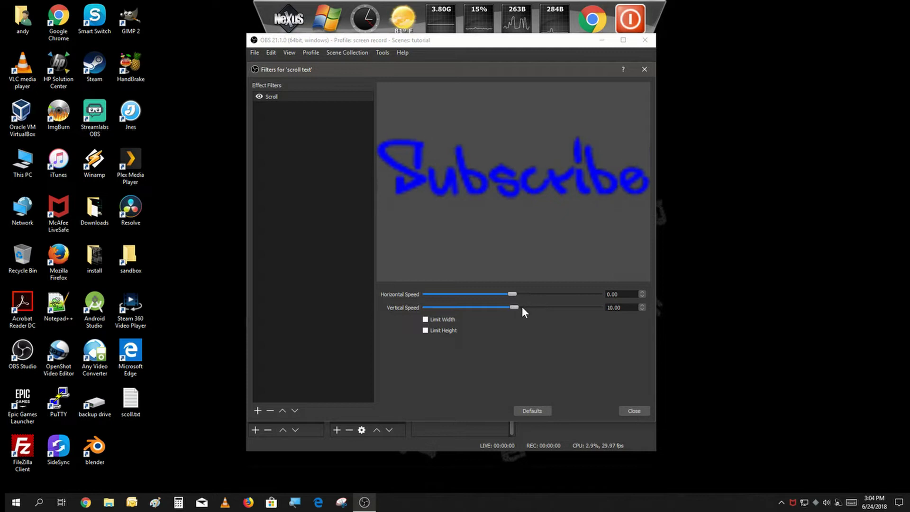
pyautogui.click(472, 307)
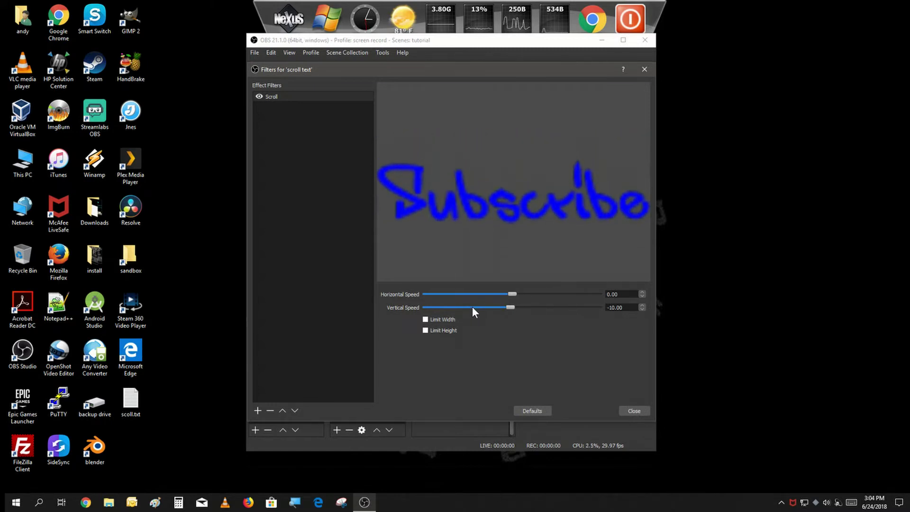
pyautogui.click(554, 305)
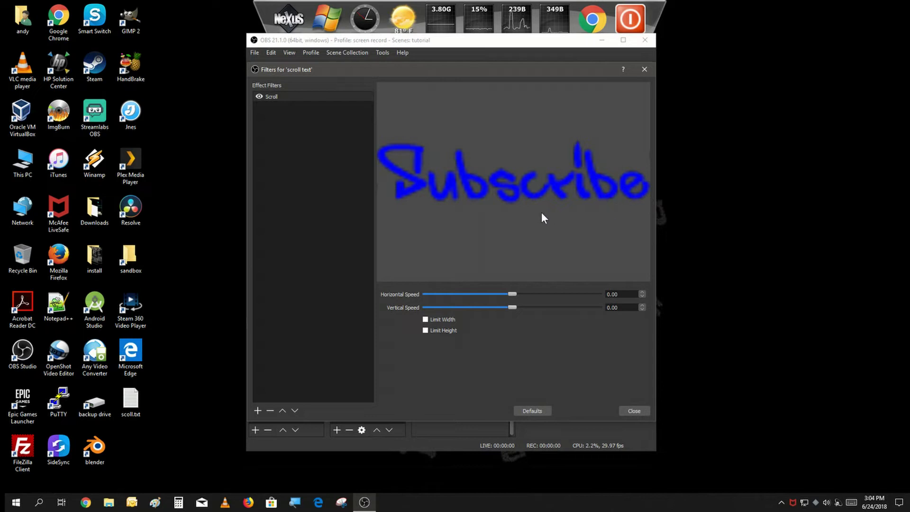
# Limit the width to 100, set horizontal speed 20, and close the filter settings
pyautogui.click(425, 320)
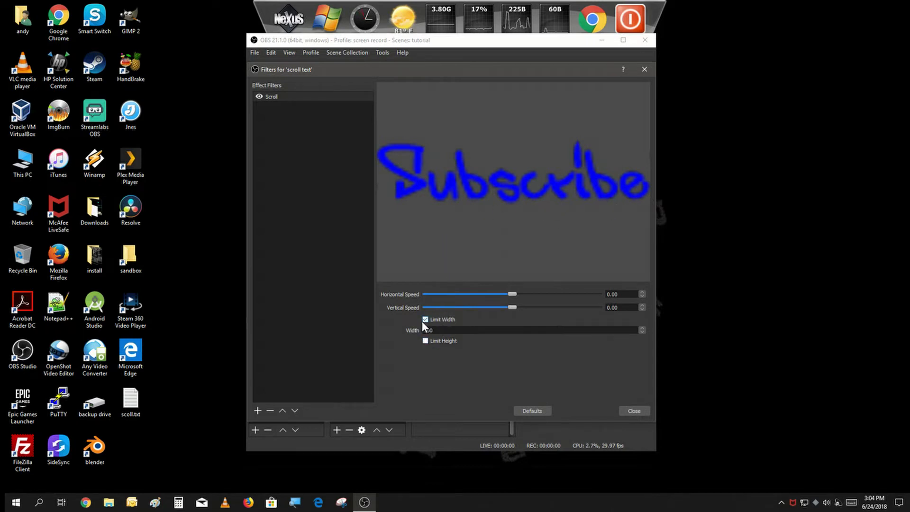
pyautogui.click(464, 330)
pyautogui.press('BackSpace')
pyautogui.press('BackSpace')
pyautogui.press('BackSpace')
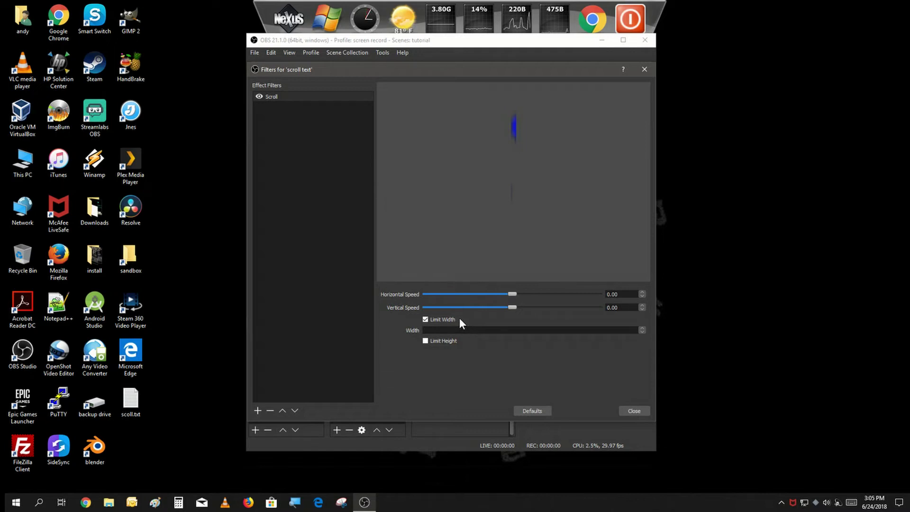
pyautogui.write('300')
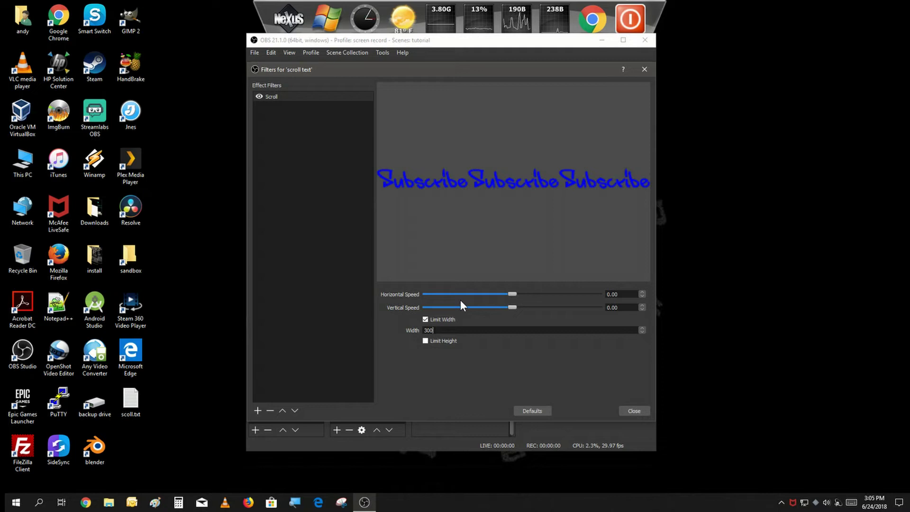
pyautogui.press('BackSpace')
pyautogui.press('BackSpace')
pyautogui.press('BackSpace')
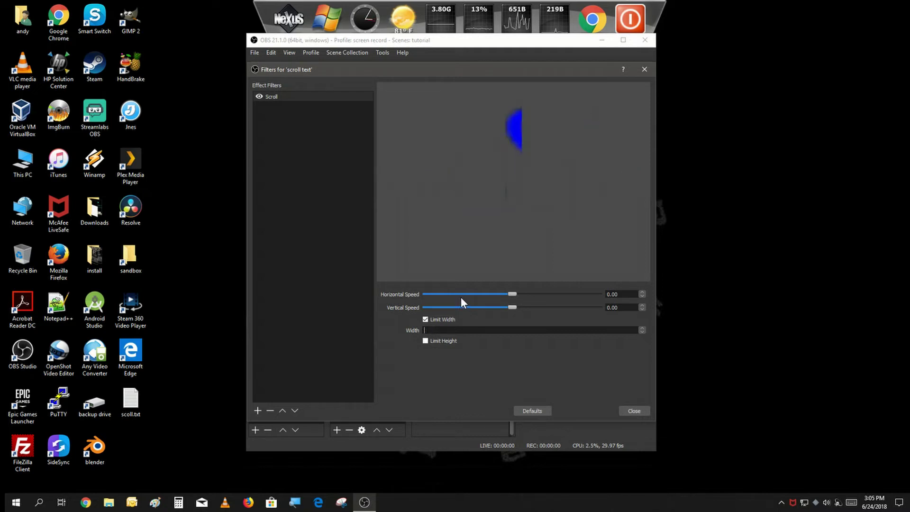
pyautogui.write('1')
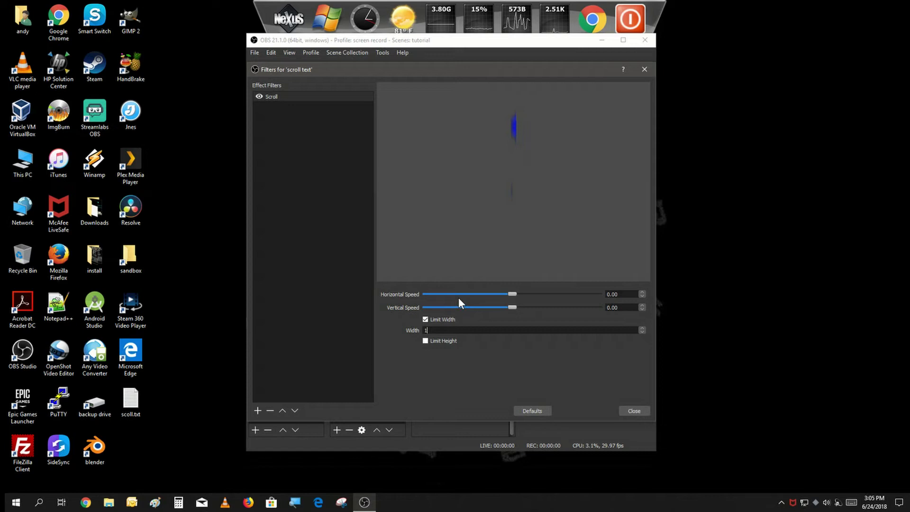
pyautogui.write('00')
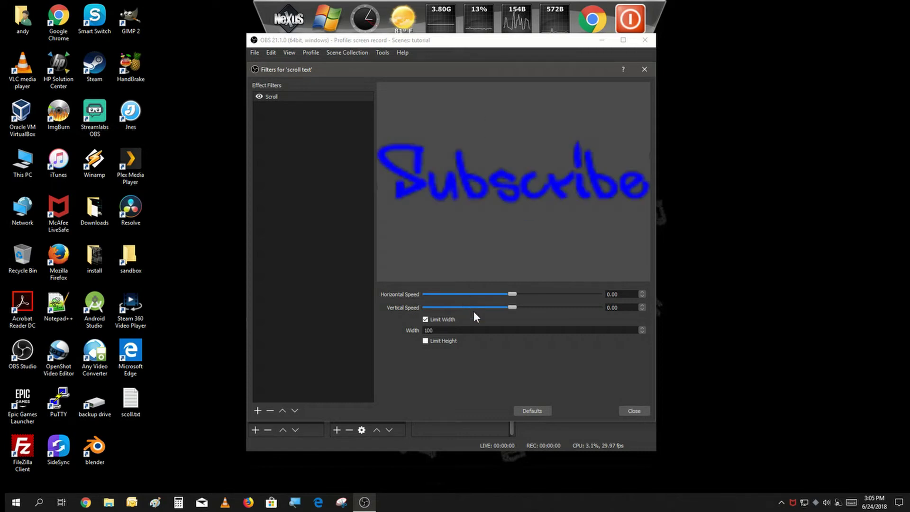
pyautogui.click(527, 294)
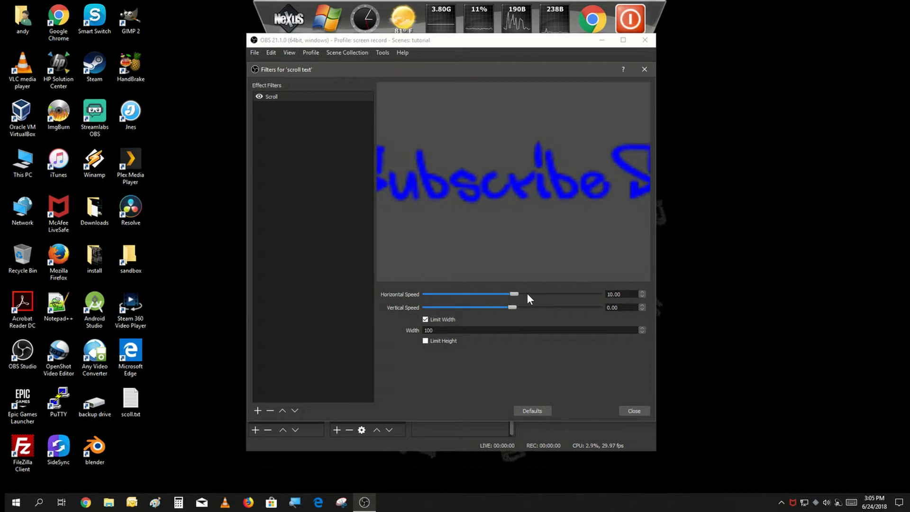
pyautogui.click(527, 293)
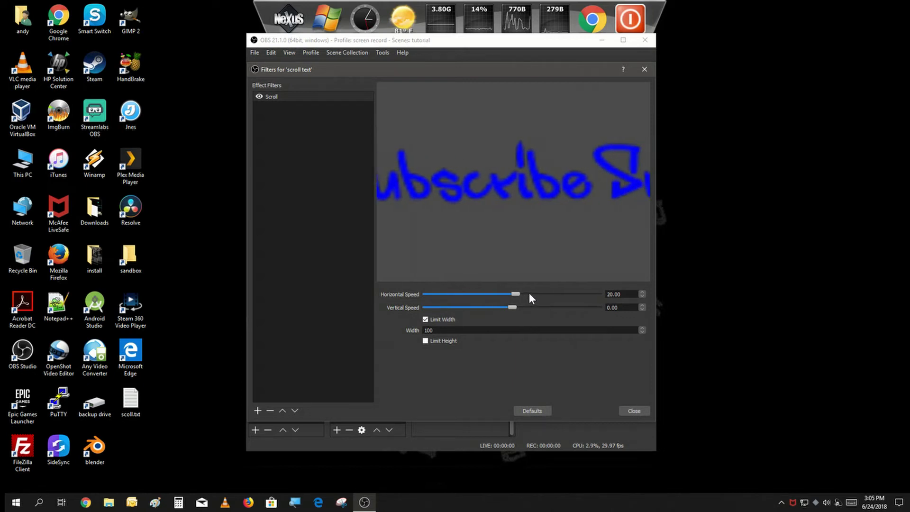
pyautogui.click(635, 412)
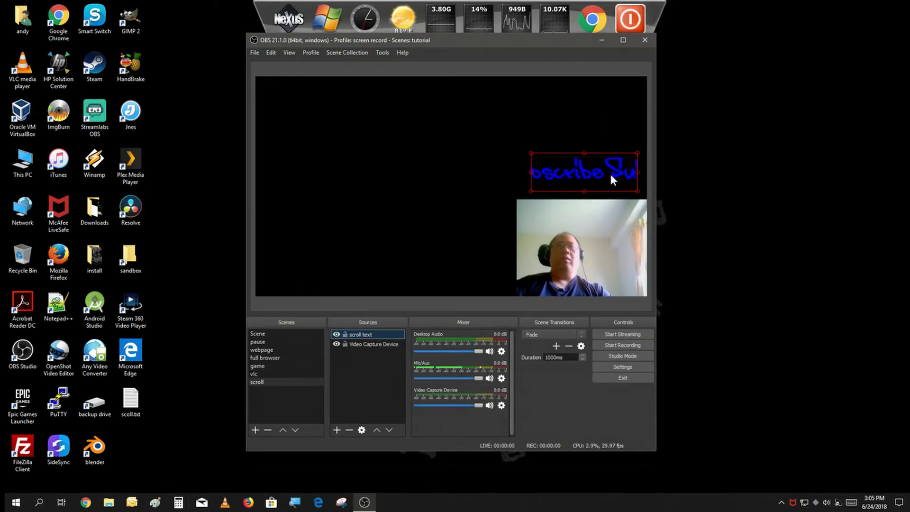
pyautogui.rightClick(387, 334)
pyautogui.click(394, 331)
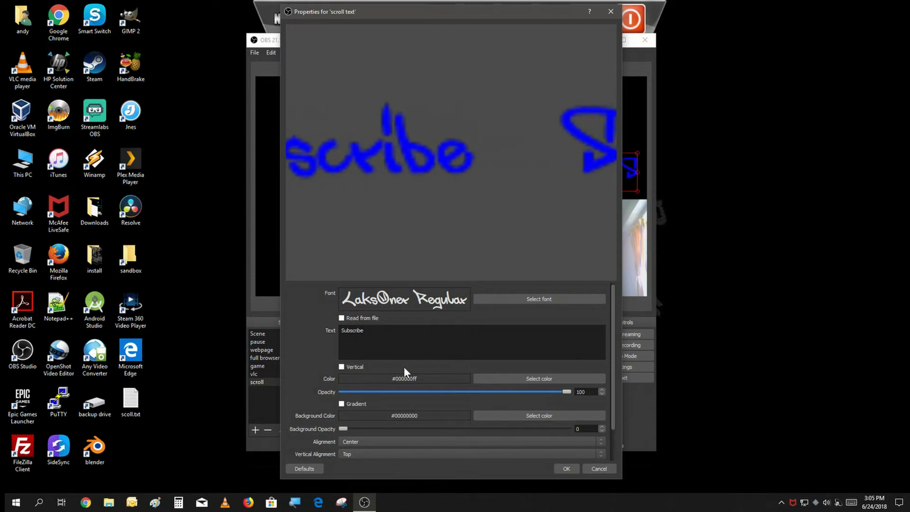
pyautogui.click(556, 471)
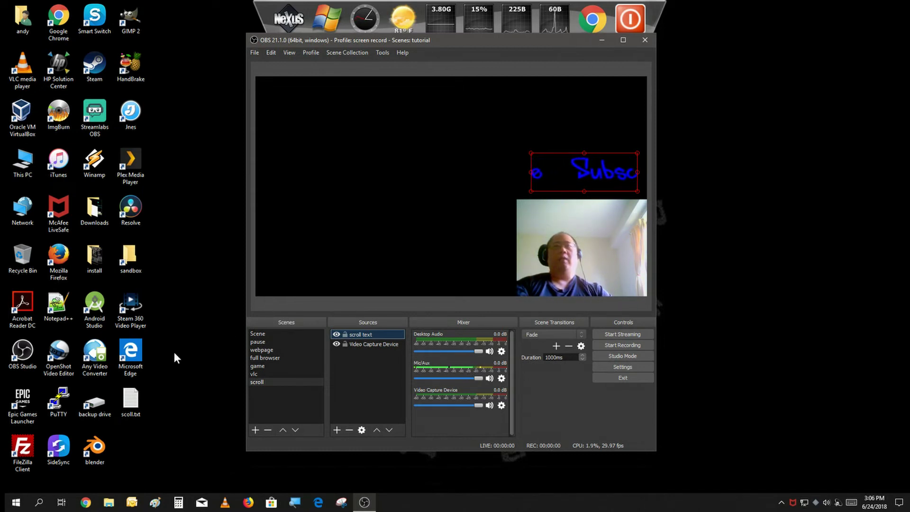
# View scoll.txt from the desktop in Notepad through to its 'end' line, then close it
pyautogui.click(137, 417)
pyautogui.doubleClick(137, 414)
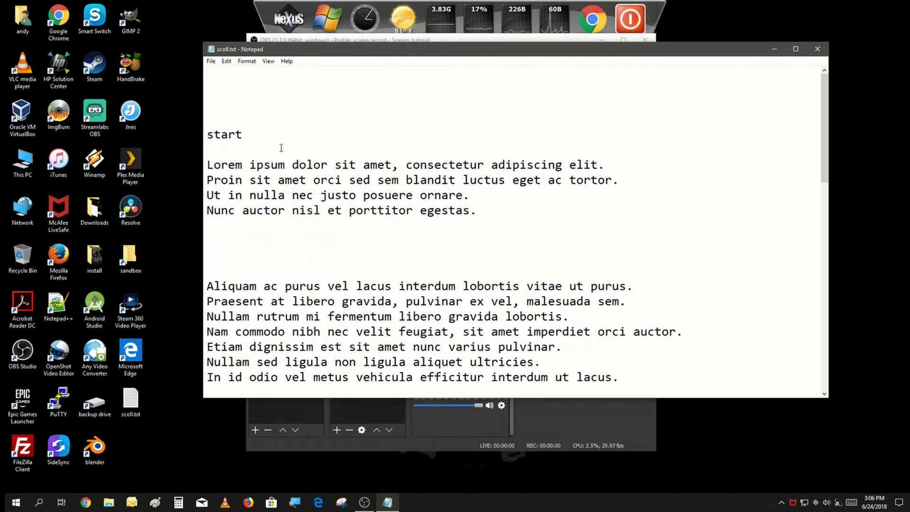
pyautogui.scroll(-2, 235, 128)
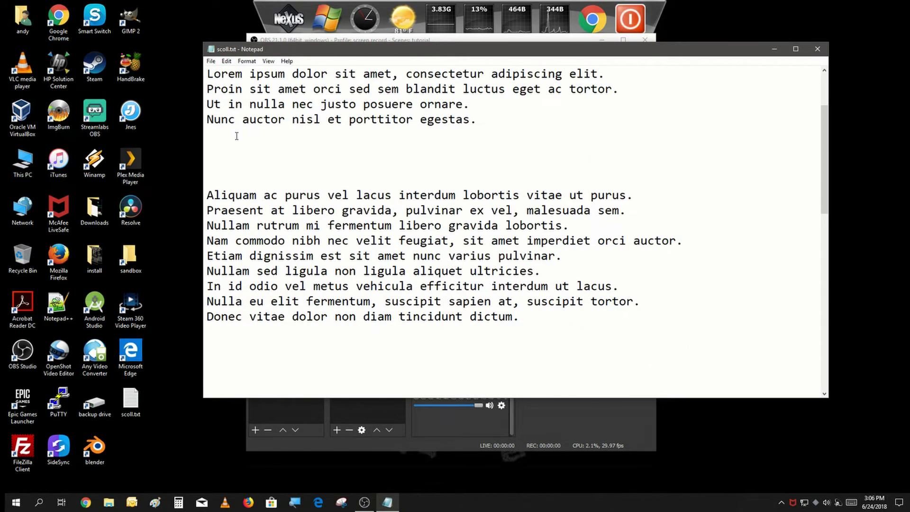
pyautogui.scroll(-1, 237, 135)
pyautogui.scroll(-1, 238, 134)
pyautogui.scroll(-2, 238, 134)
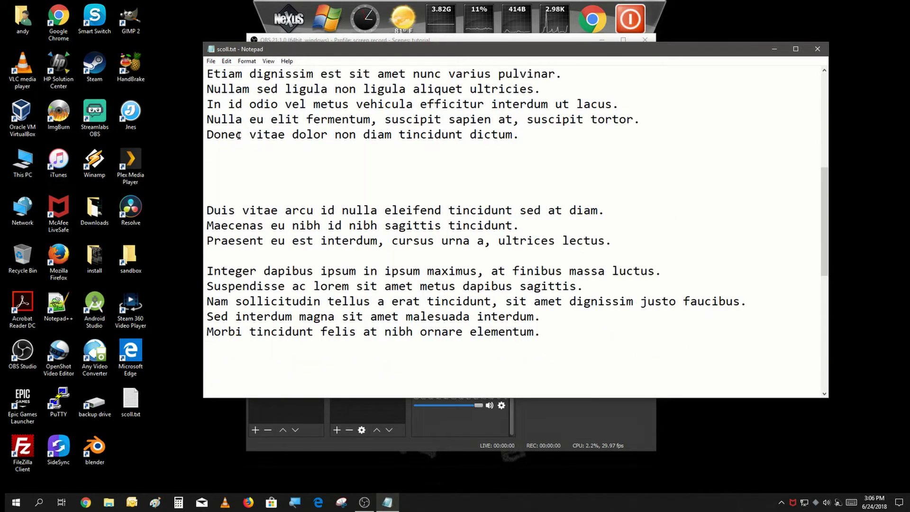
pyautogui.scroll(-2, 238, 135)
pyautogui.scroll(-2, 238, 135)
pyautogui.scroll(-2, 239, 134)
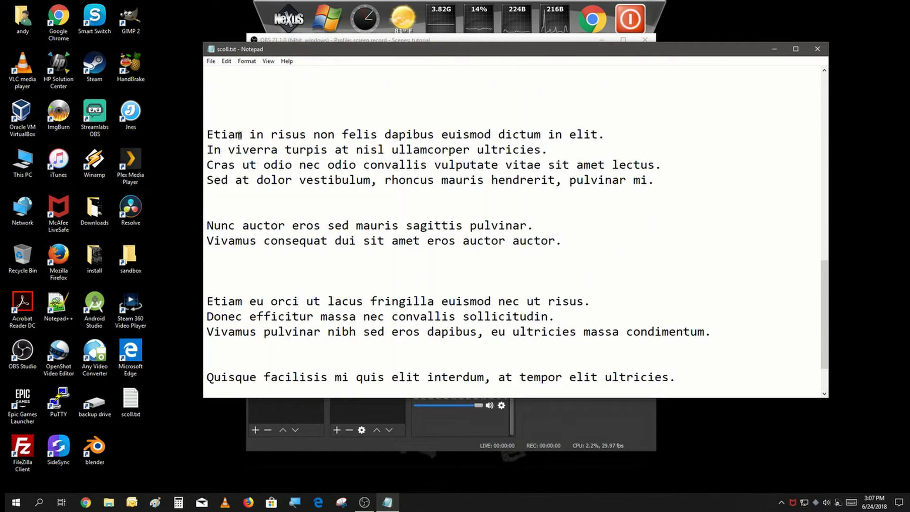
pyautogui.scroll(-1, 239, 135)
pyautogui.scroll(-1, 239, 134)
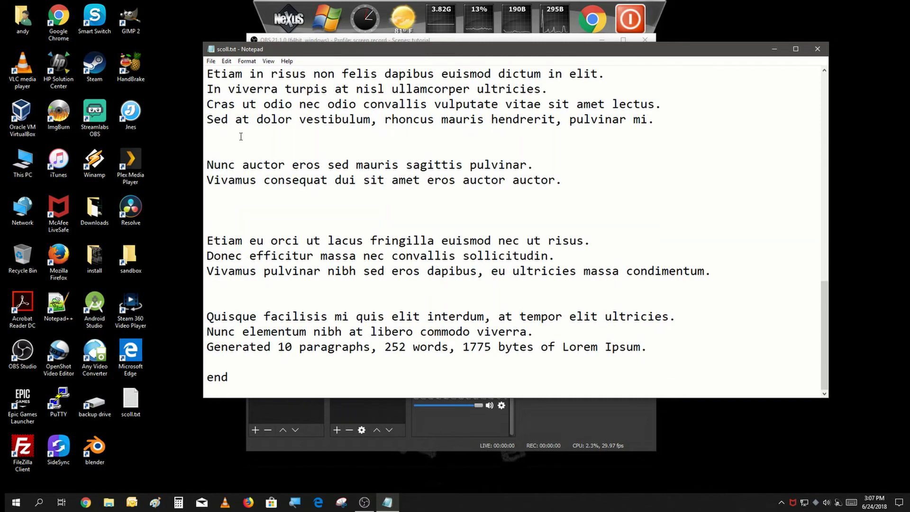
pyautogui.scroll(3, 239, 133)
pyautogui.scroll(3, 240, 133)
pyautogui.scroll(2, 242, 133)
pyautogui.scroll(1, 242, 134)
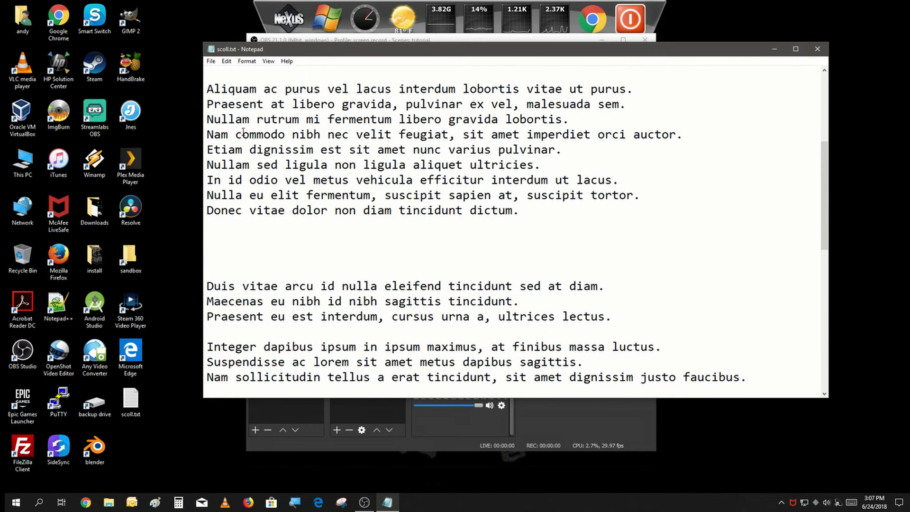
pyautogui.scroll(2, 244, 130)
pyautogui.scroll(2, 243, 130)
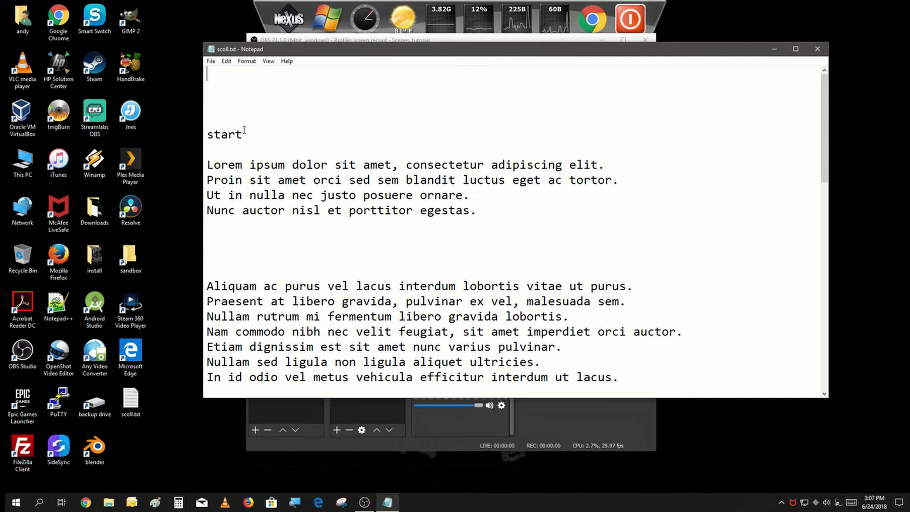
pyautogui.scroll(-1, 230, 137)
pyautogui.scroll(-3, 235, 135)
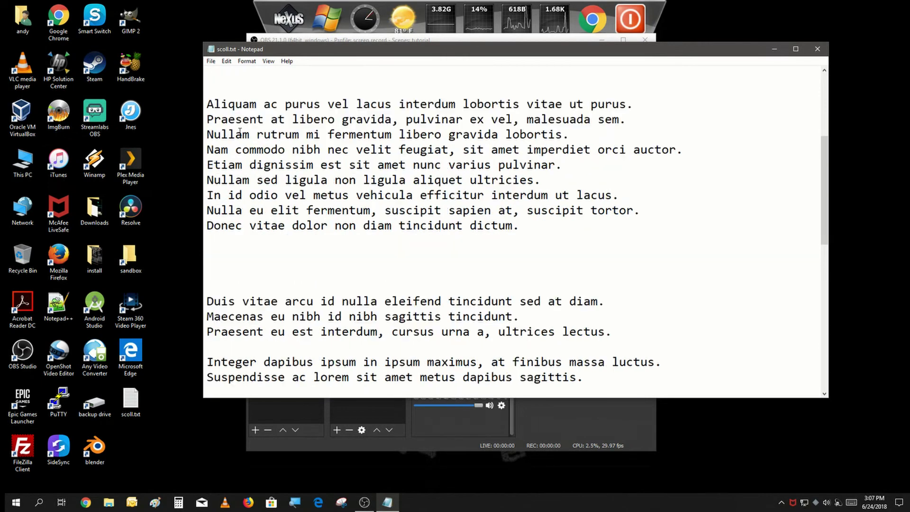
pyautogui.scroll(-3, 240, 134)
pyautogui.scroll(-3, 240, 134)
pyautogui.scroll(-3, 242, 132)
pyautogui.scroll(-1, 321, 230)
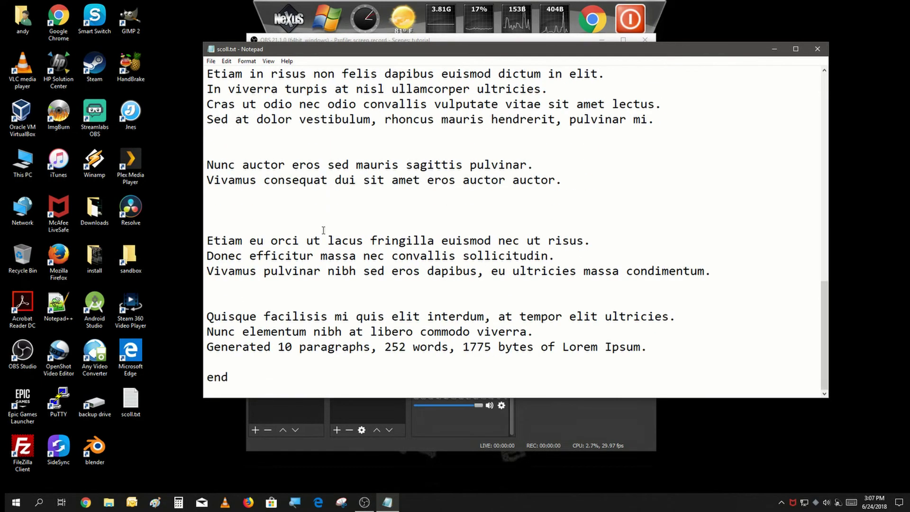
pyautogui.scroll(2, 323, 301)
pyautogui.scroll(4, 322, 265)
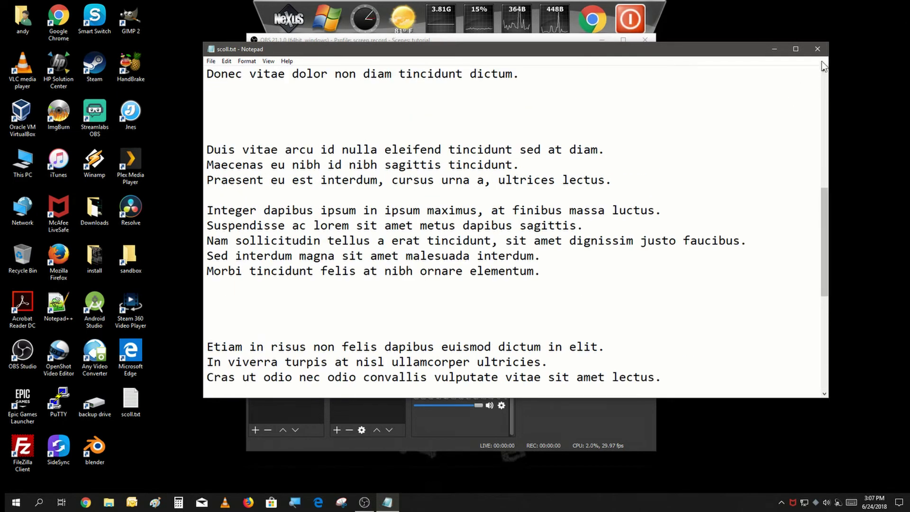
pyautogui.click(818, 50)
pyautogui.rightClick(815, 54)
# Set the scroll text source to Read from file using scoll.txt on the Desktop
pyautogui.click(781, 257)
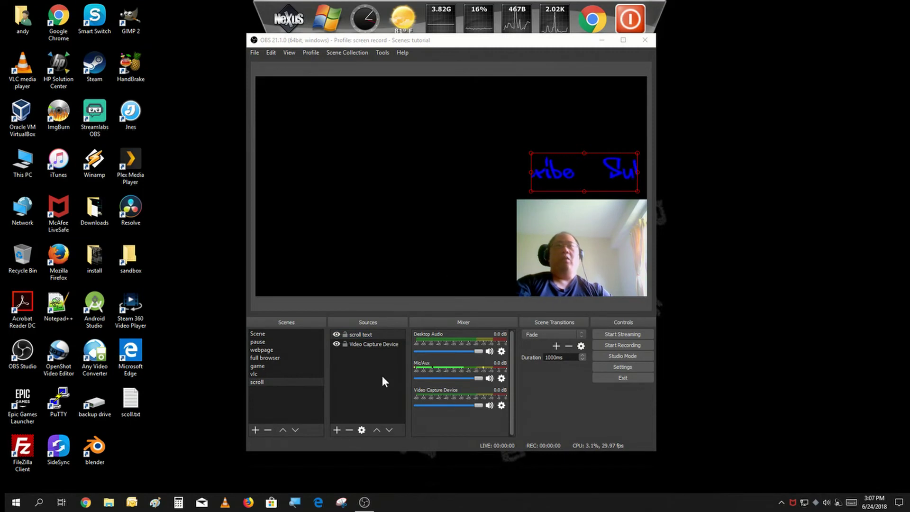
pyautogui.click(375, 334)
pyautogui.rightClick(376, 333)
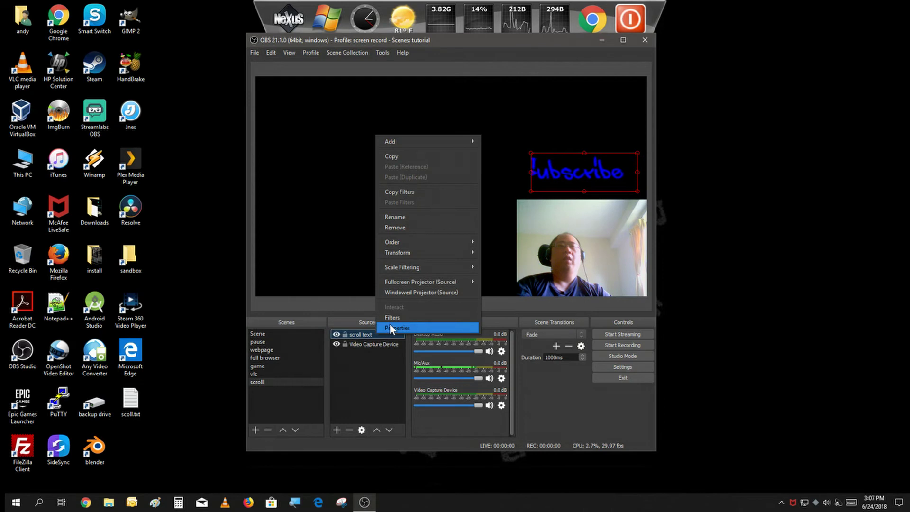
pyautogui.click(391, 328)
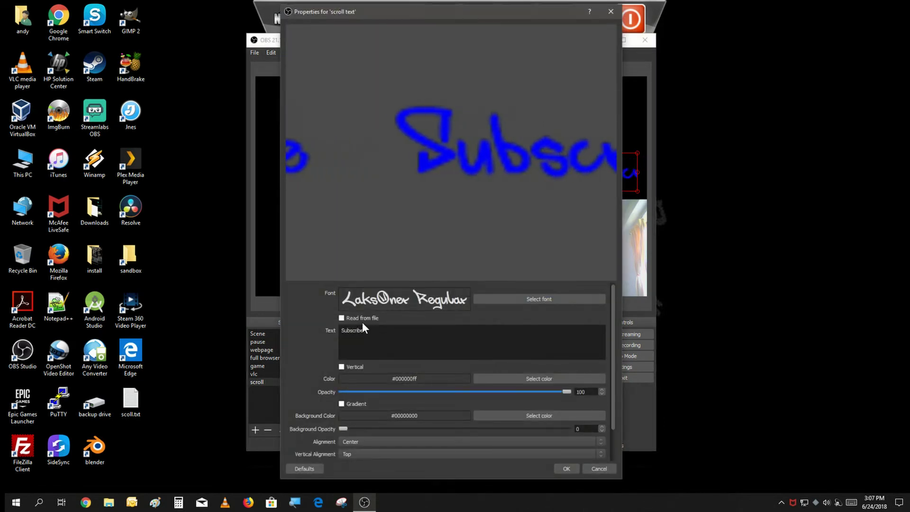
pyautogui.click(343, 318)
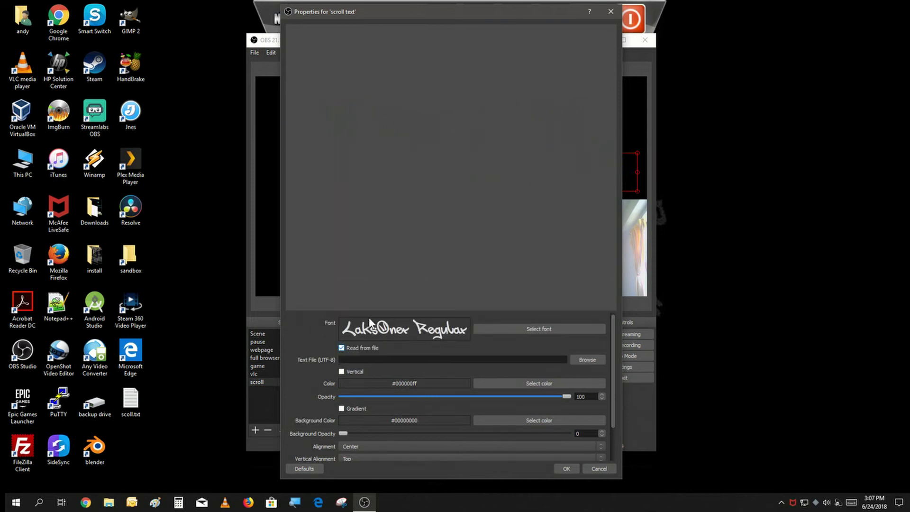
pyautogui.click(587, 359)
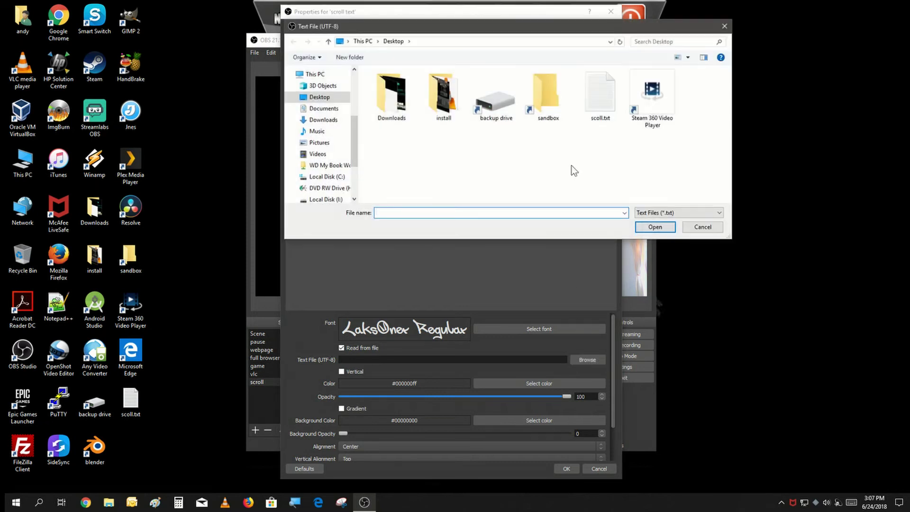
pyautogui.click(596, 84)
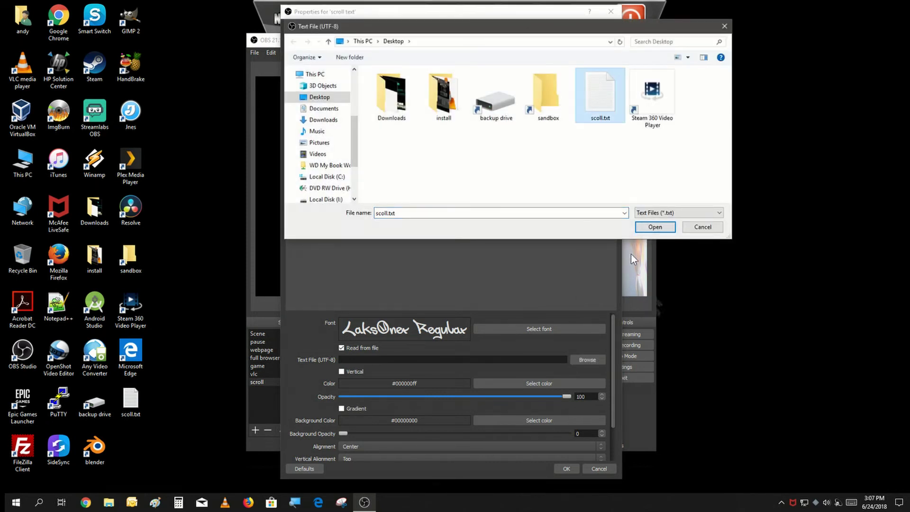
pyautogui.click(644, 228)
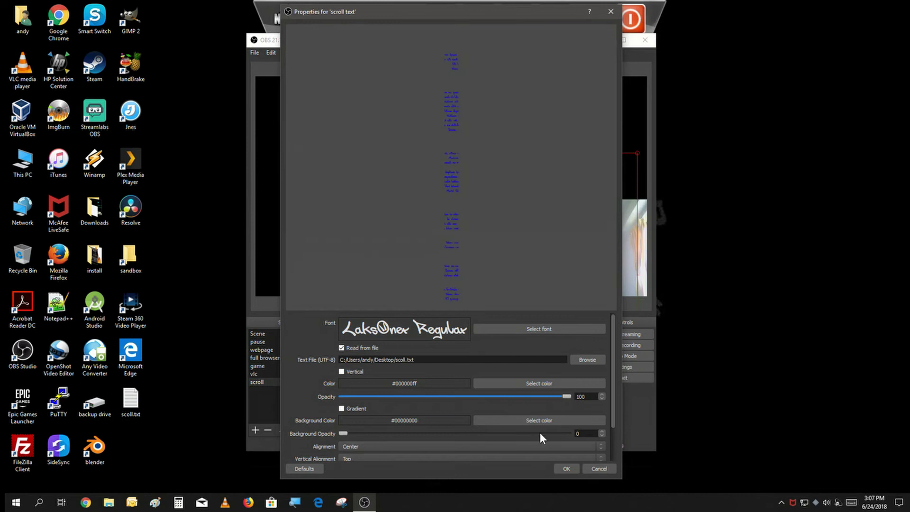
# Apply the file setting and move the text source to the upper centre of the canvas
pyautogui.click(560, 466)
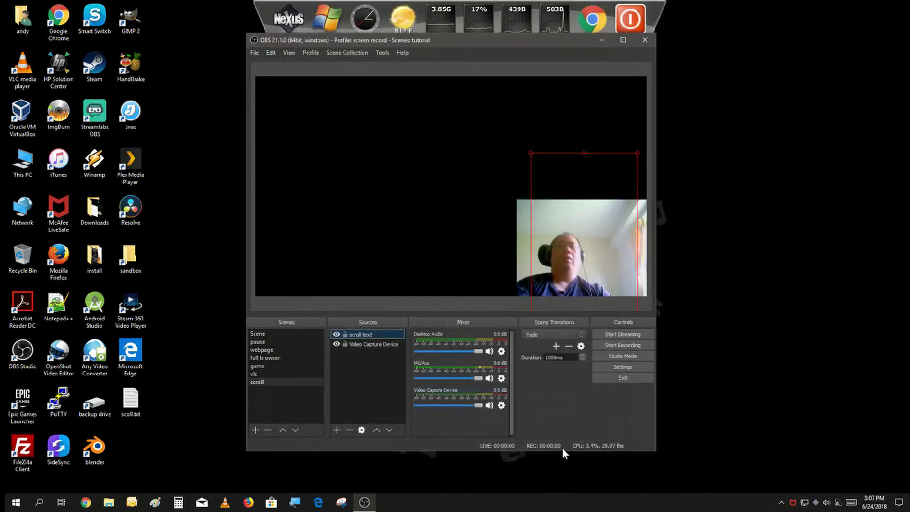
pyautogui.moveTo(573, 171); pyautogui.dragTo(412, 102)
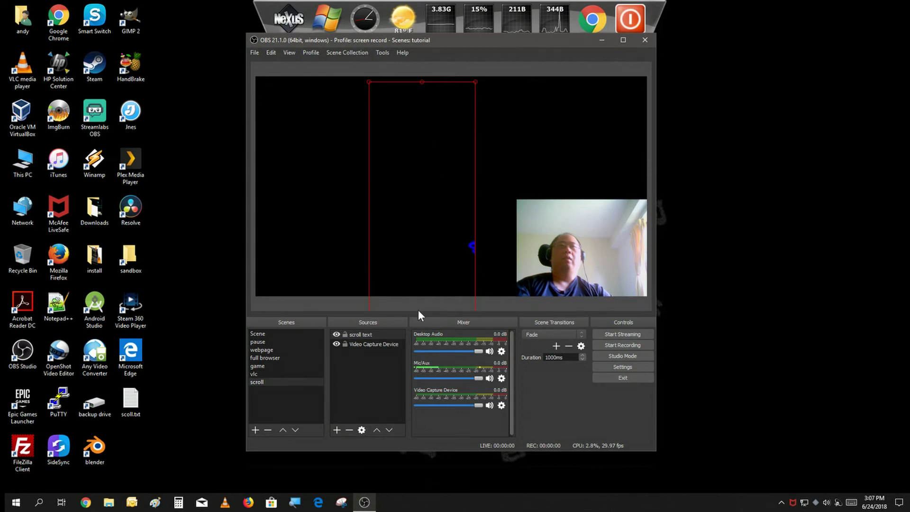
pyautogui.rightClick(375, 332)
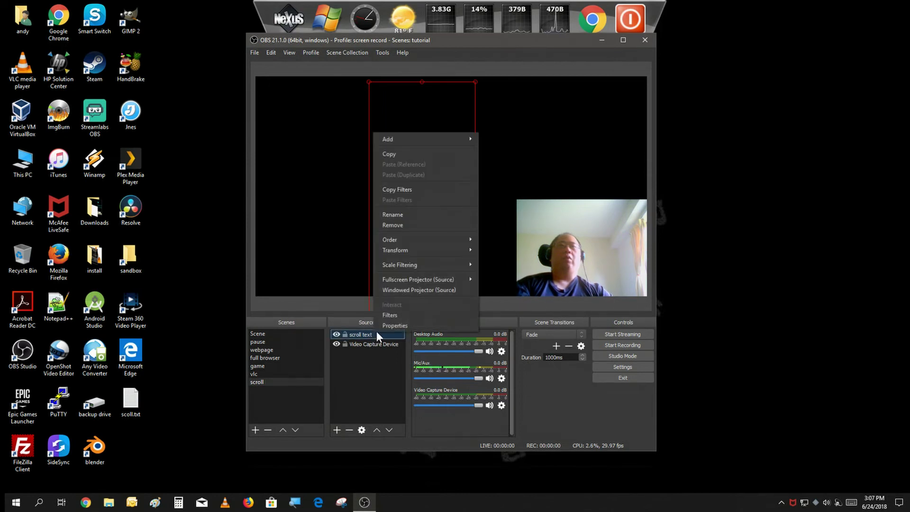
pyautogui.click(390, 315)
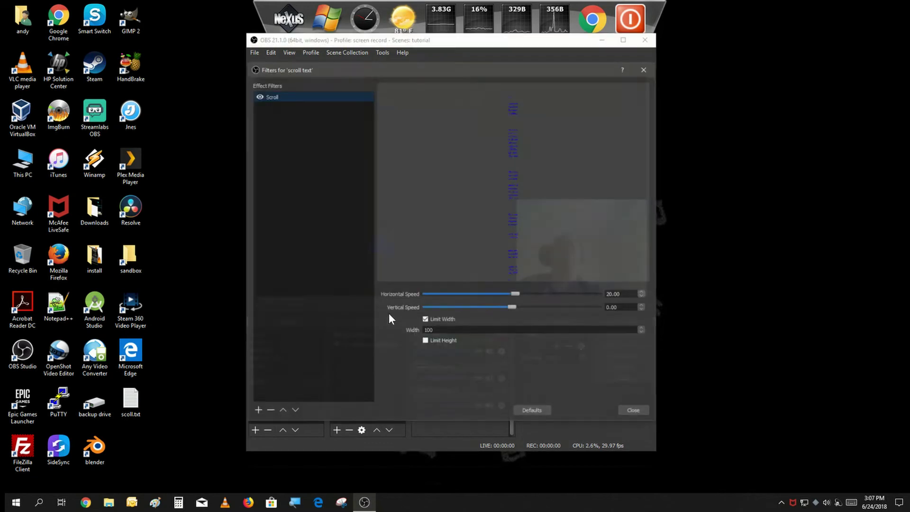
# Set the Scroll filter to horizontal 0, no width limit, vertical speed 30, height limit 600
pyautogui.click(502, 294)
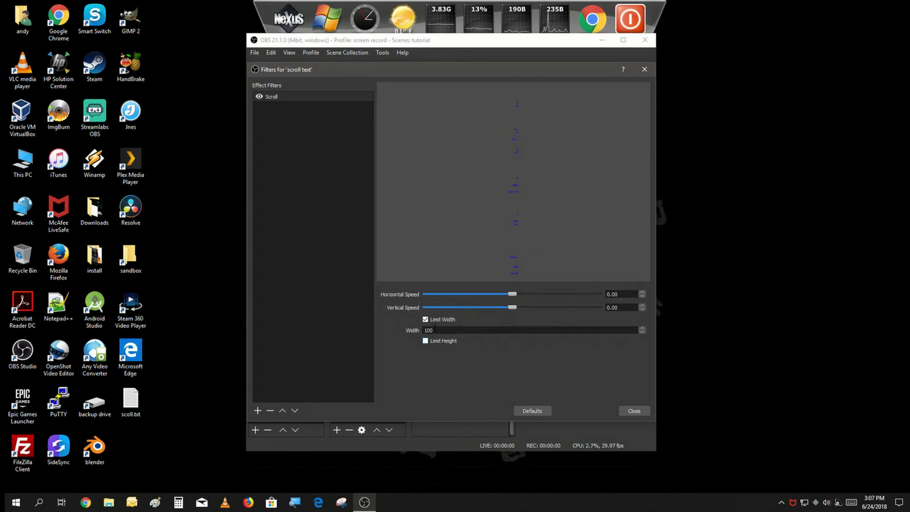
pyautogui.click(426, 320)
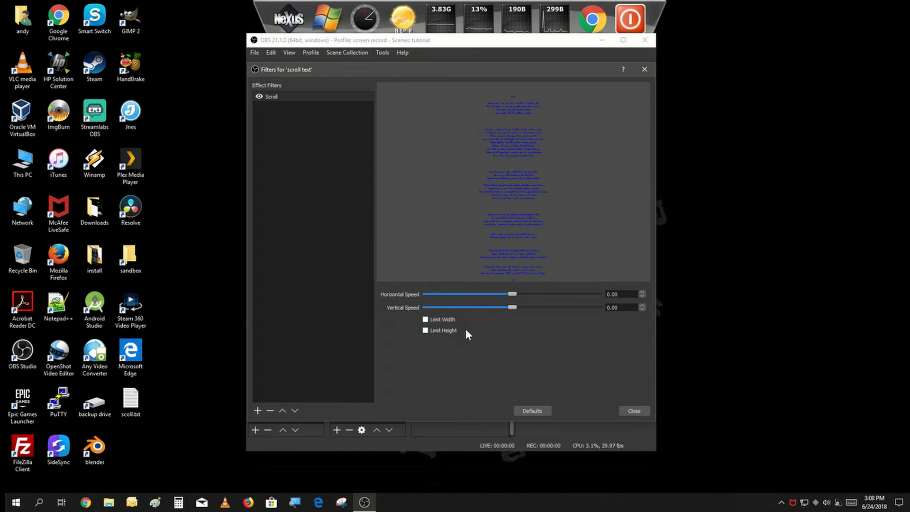
pyautogui.click(519, 306)
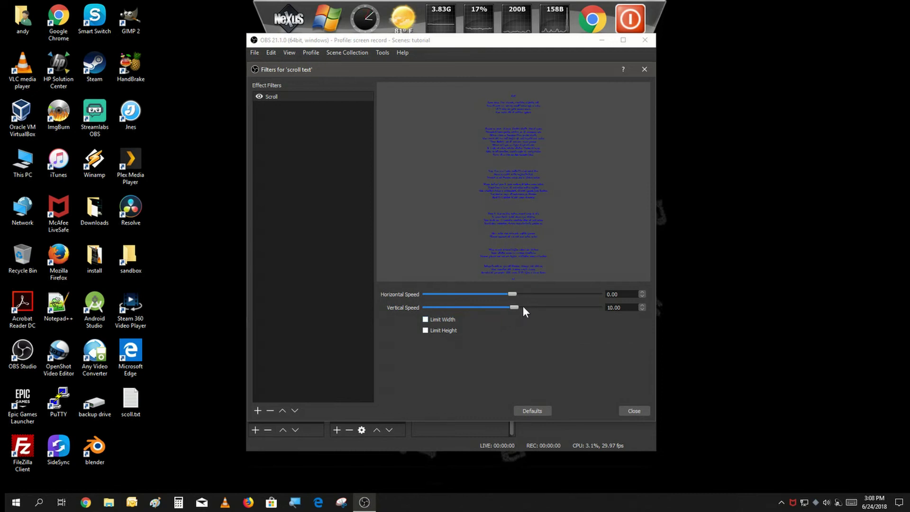
pyautogui.click(523, 308)
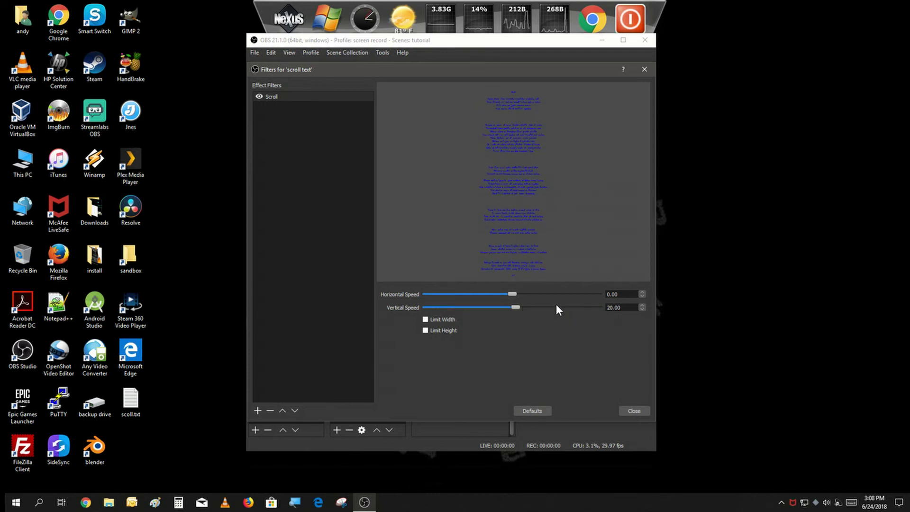
pyautogui.click(555, 308)
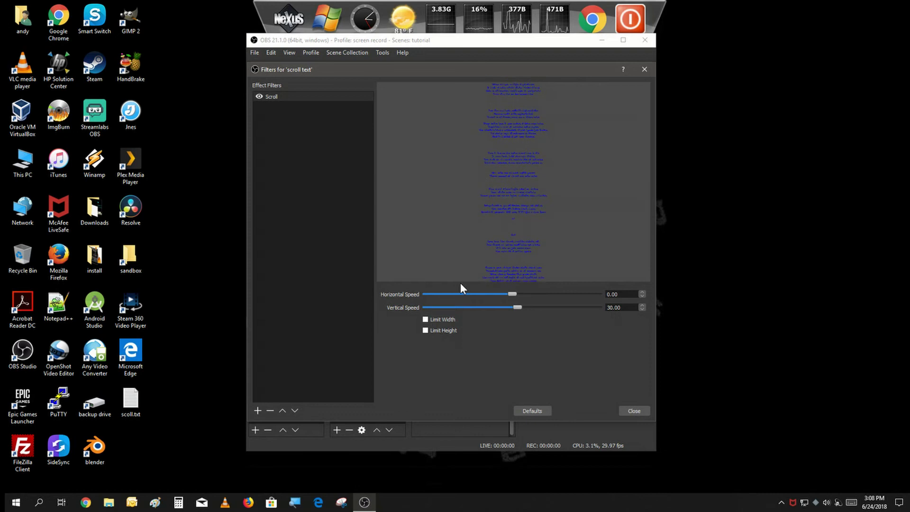
pyautogui.click(450, 328)
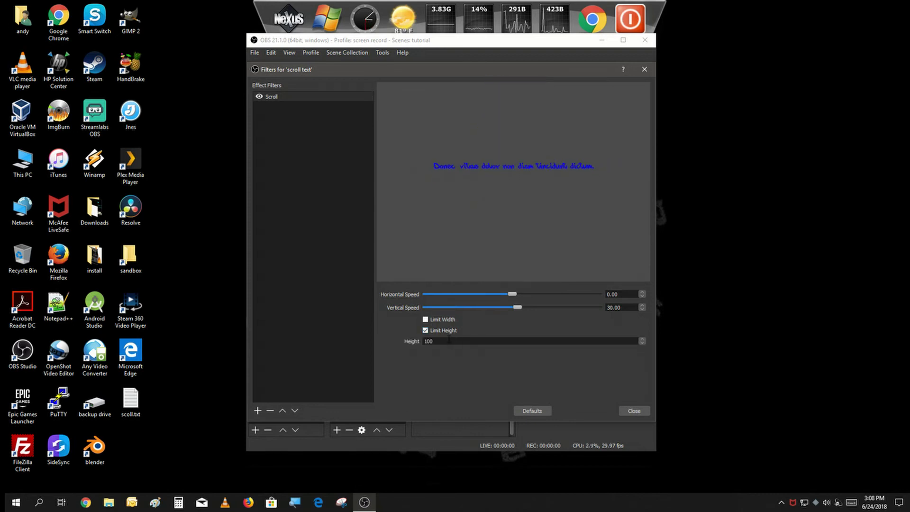
pyautogui.click(433, 341)
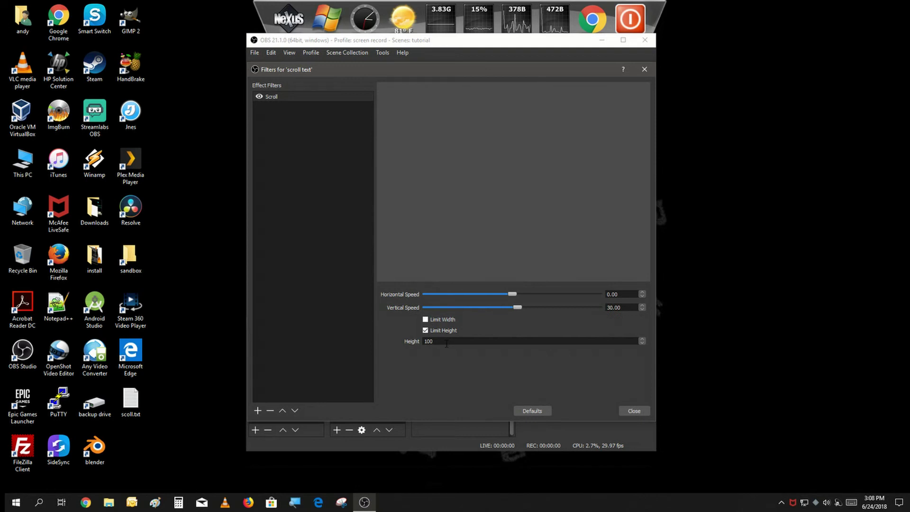
pyautogui.press('BackSpace')
pyautogui.write('6')
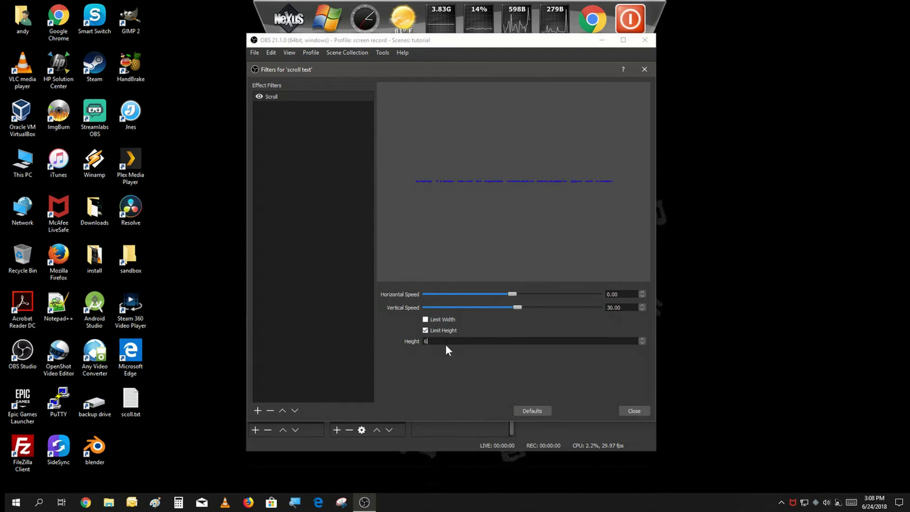
pyautogui.write('00')
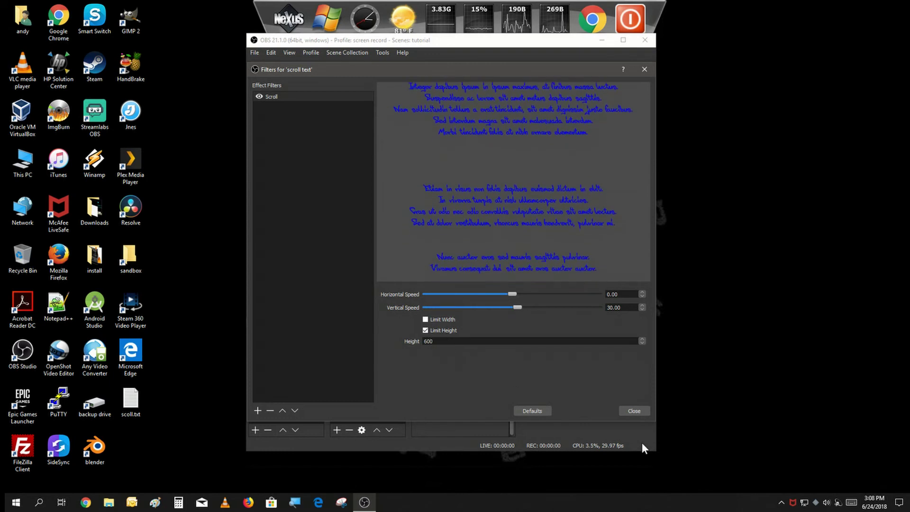
# Close the filters and use Transform > Fit to screen so the text fills the canvas
pyautogui.click(634, 406)
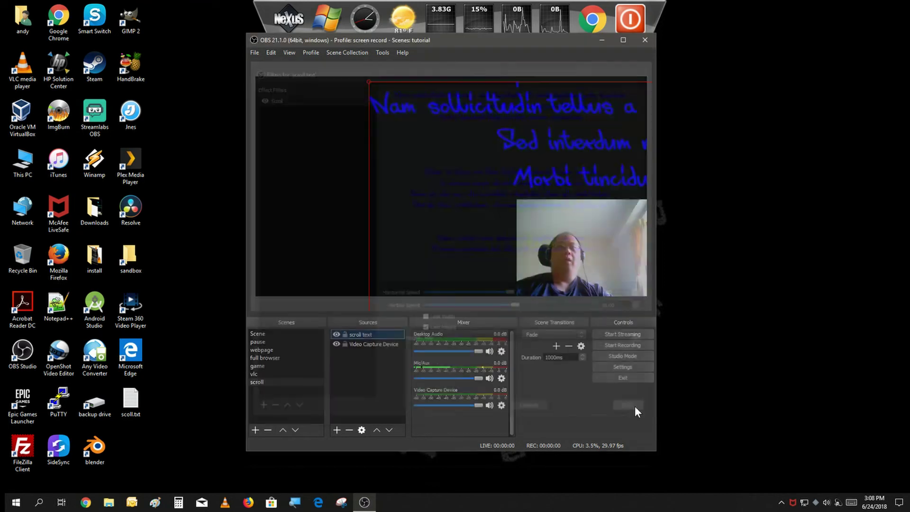
pyautogui.rightClick(437, 177)
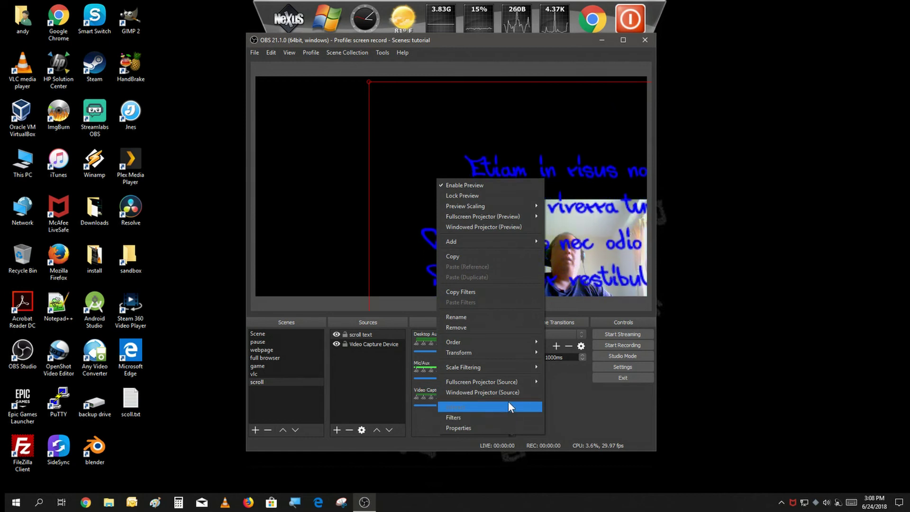
pyautogui.moveTo(491, 354)
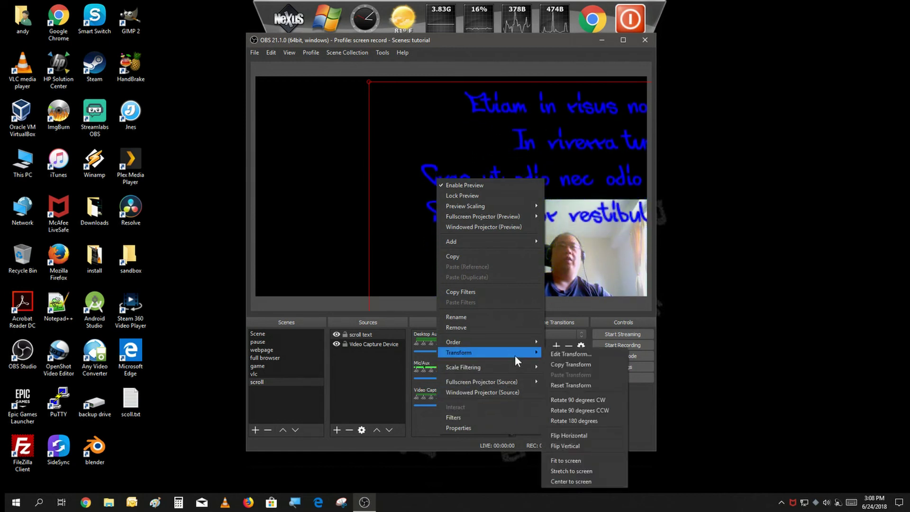
pyautogui.click(567, 461)
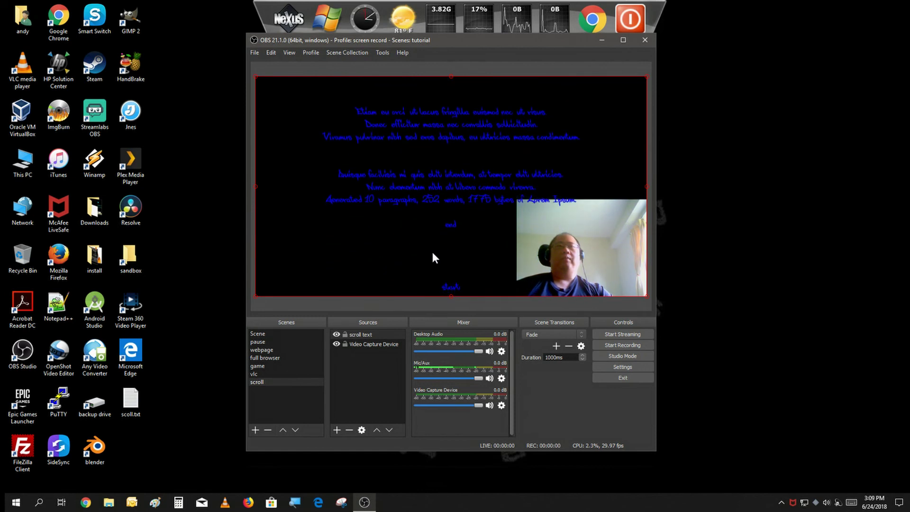
pyautogui.click(276, 338)
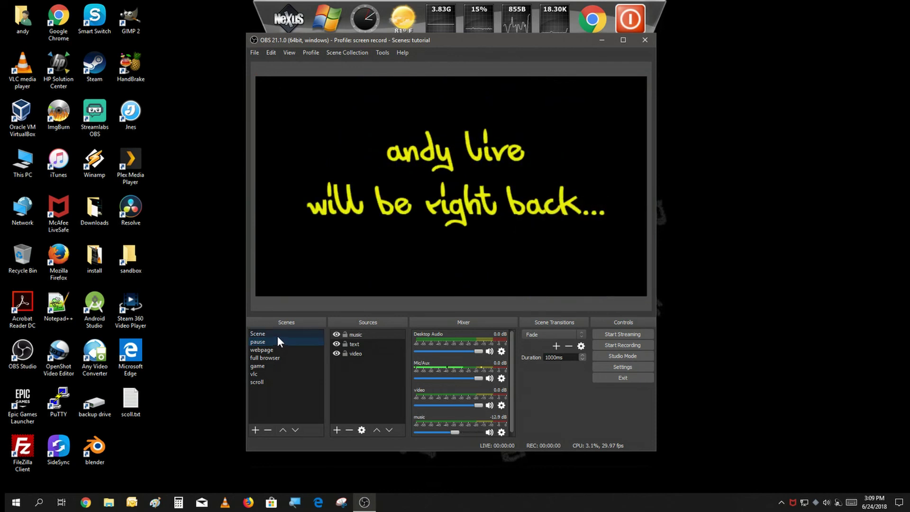
pyautogui.click(277, 334)
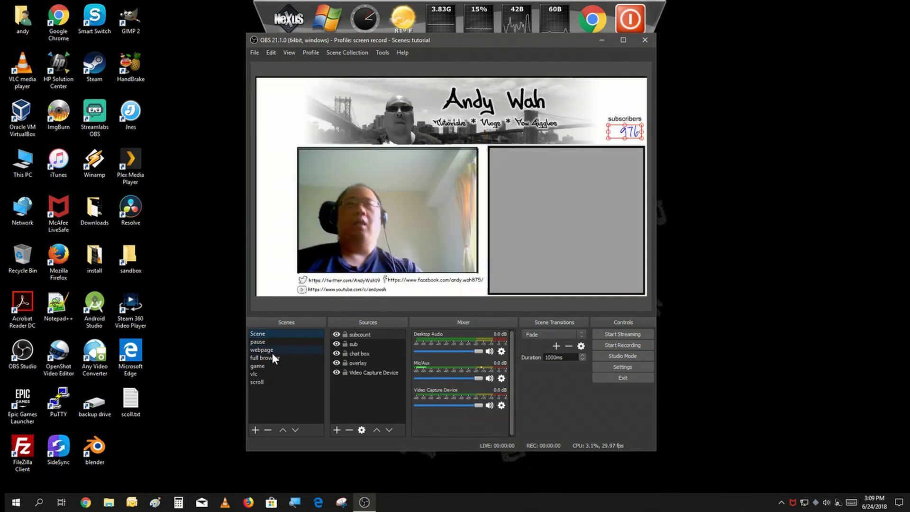
pyautogui.click(268, 380)
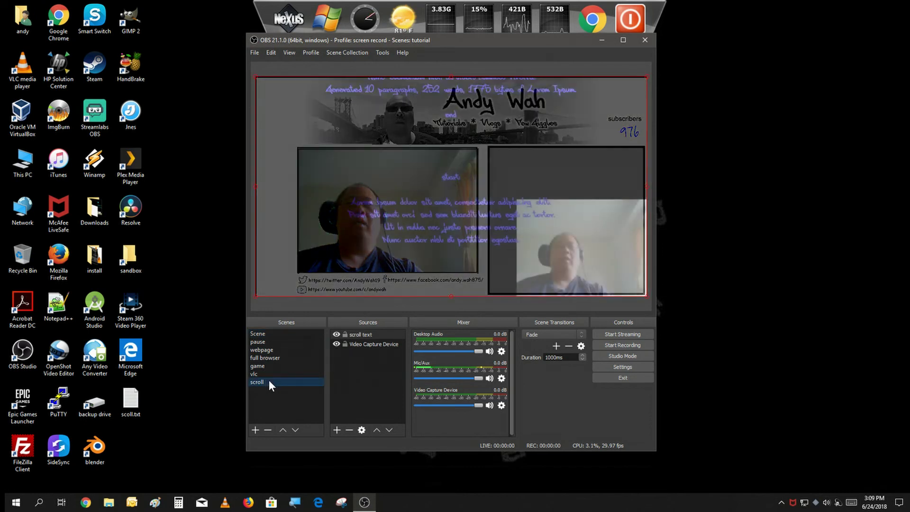